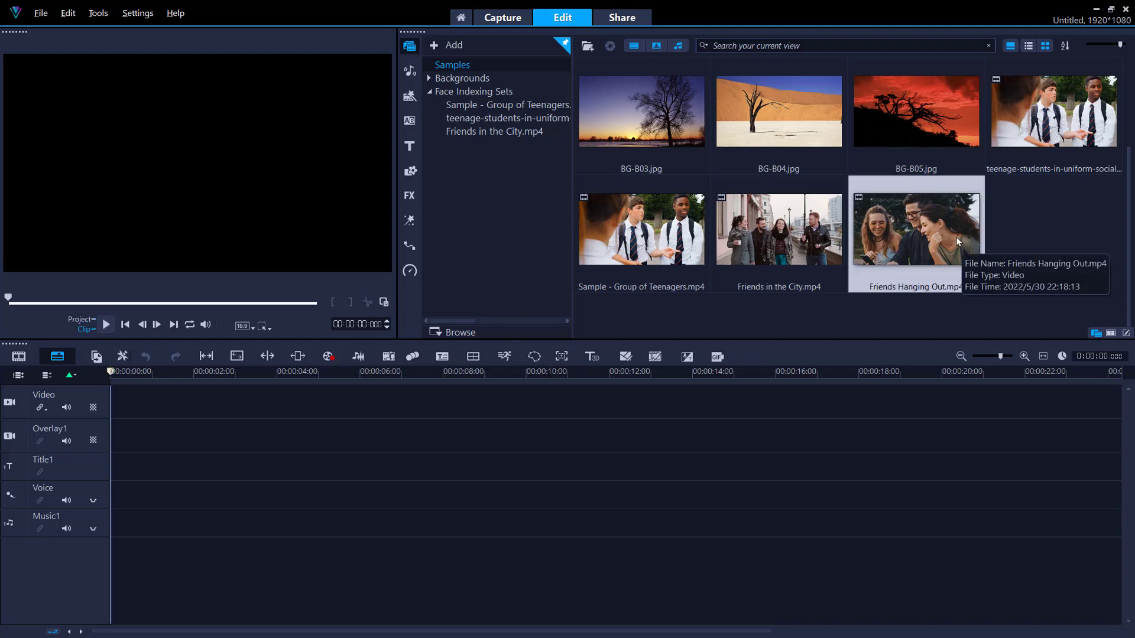
Step: Run Face Indexing on Friends Hanging Out.mp4 from the library and confirm the detected faces
right_click(956, 236)
click(1047, 447)
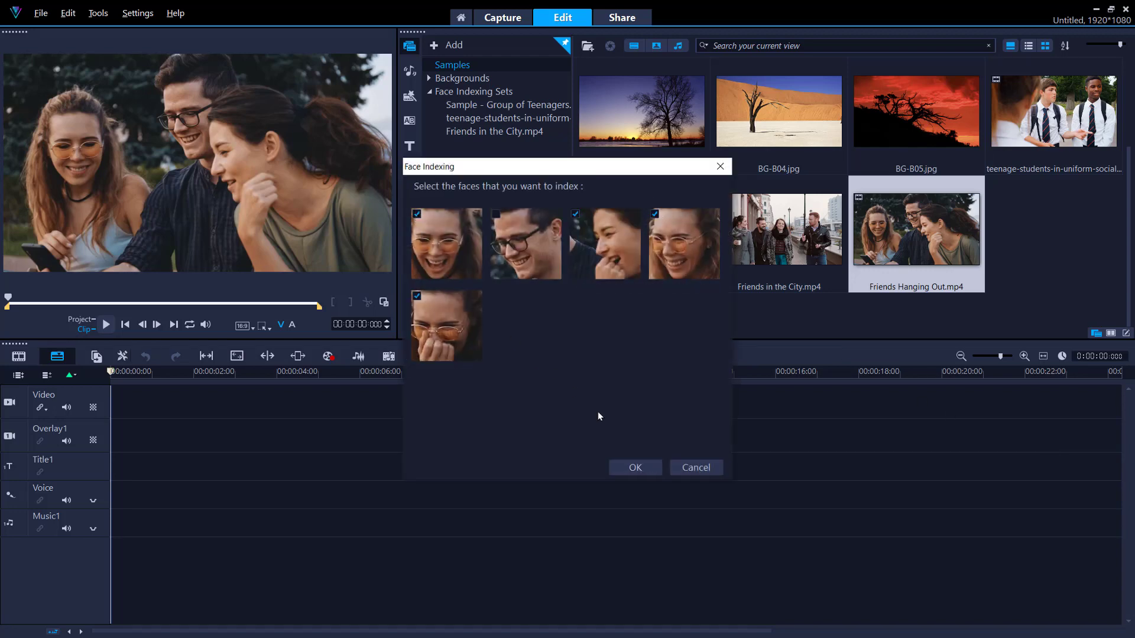
click(643, 470)
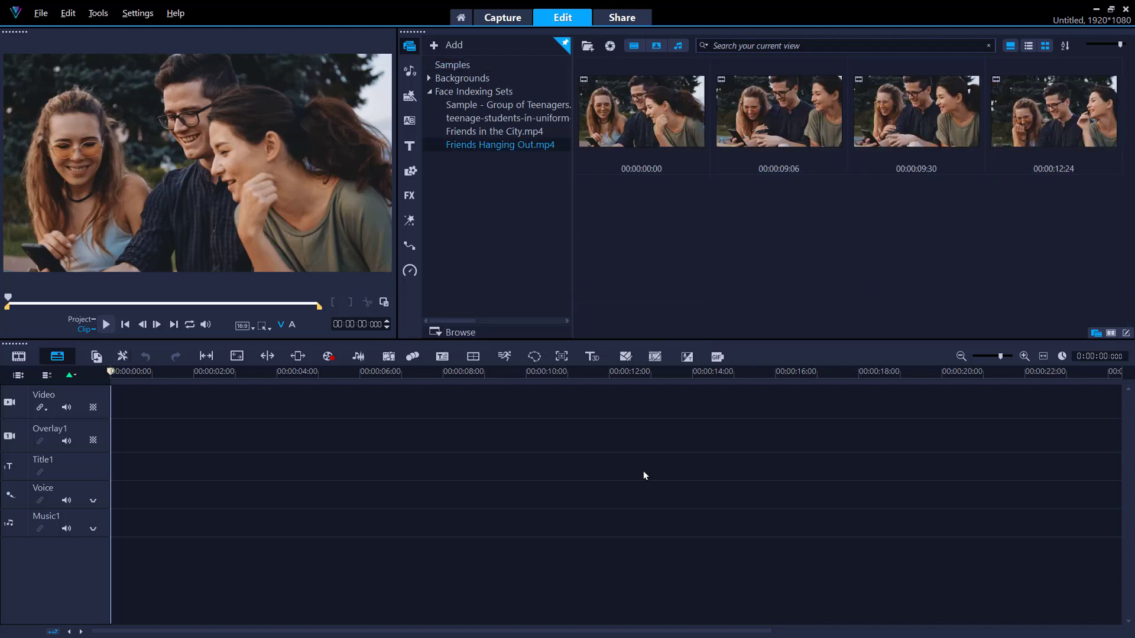
Step: Merge Face 1 and Face 3 into one face named Tabitha, and name Face 2 Tracy
click(622, 69)
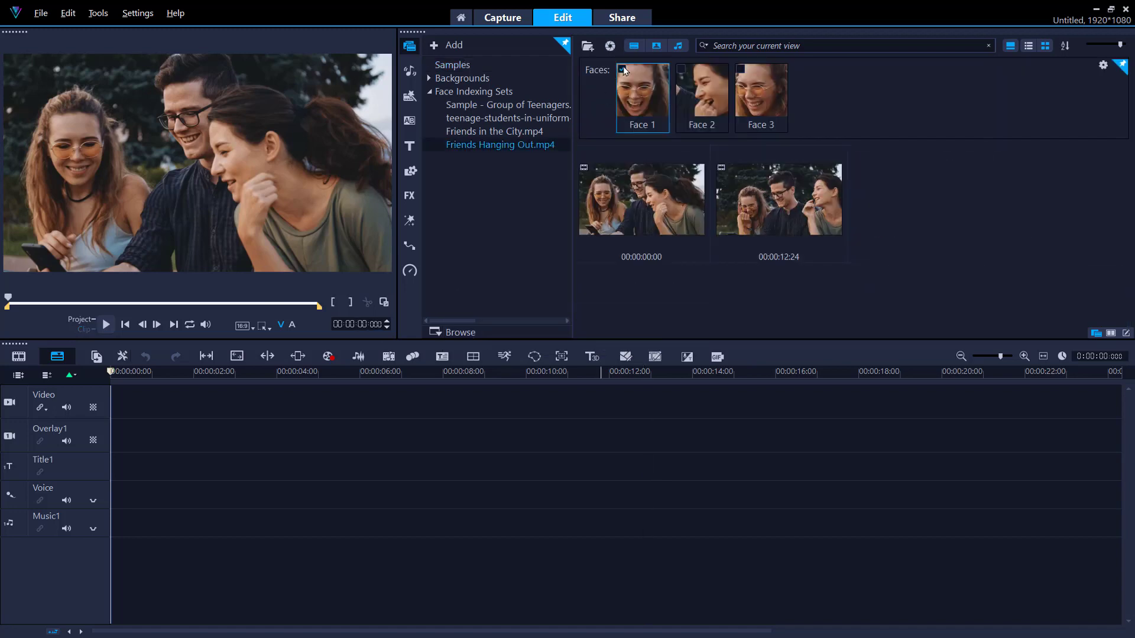
click(740, 69)
right_click(762, 92)
click(795, 127)
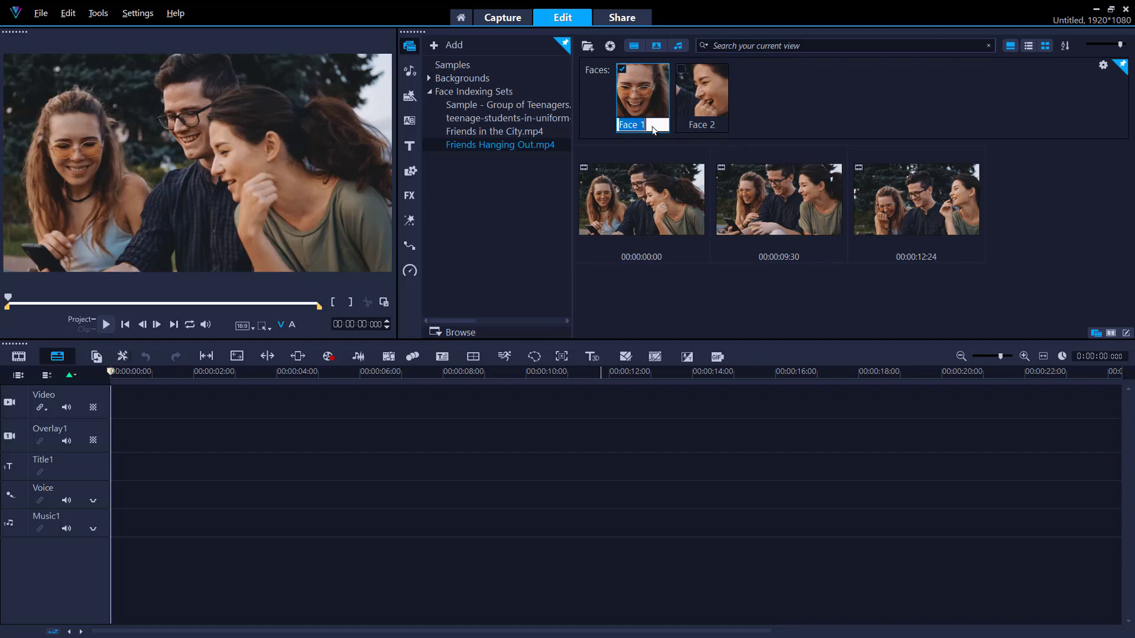
text(Tabitha)
click(701, 125)
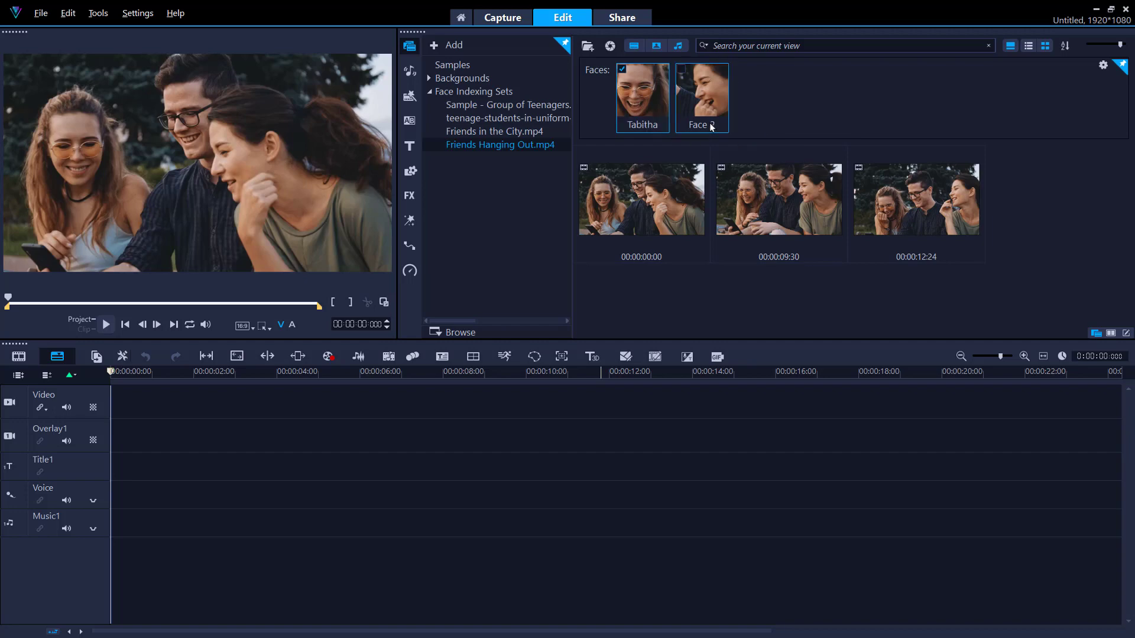
click(702, 125)
text(Tracy)
click(789, 114)
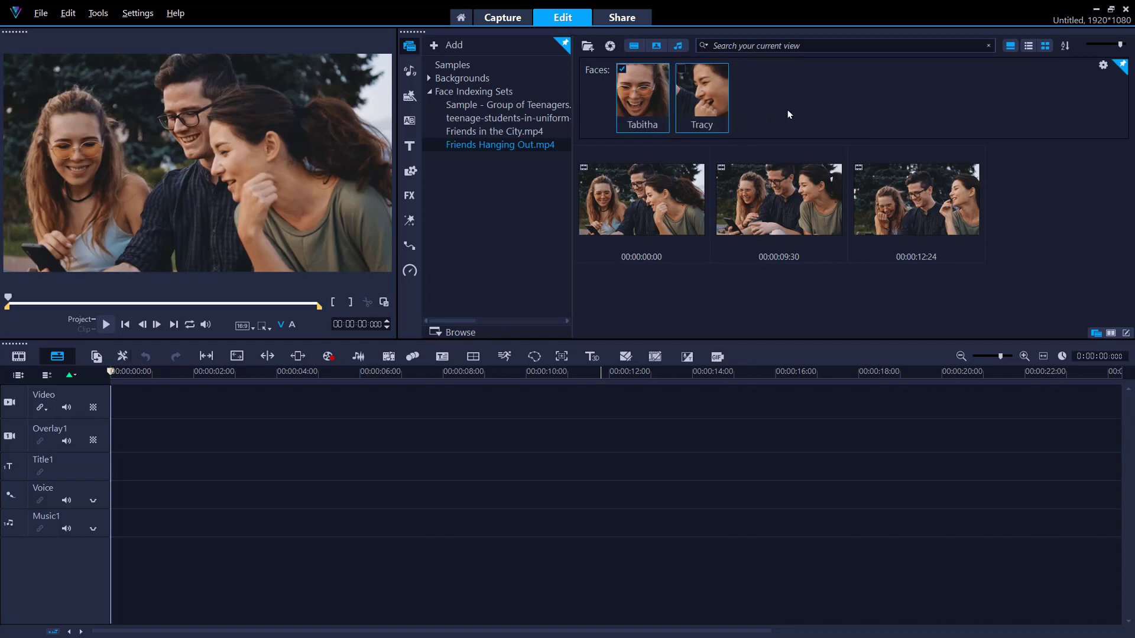
Step: Filter scenes to Tracy and place her 00:00:09:06 scene at the start of the Video track
click(622, 69)
click(681, 69)
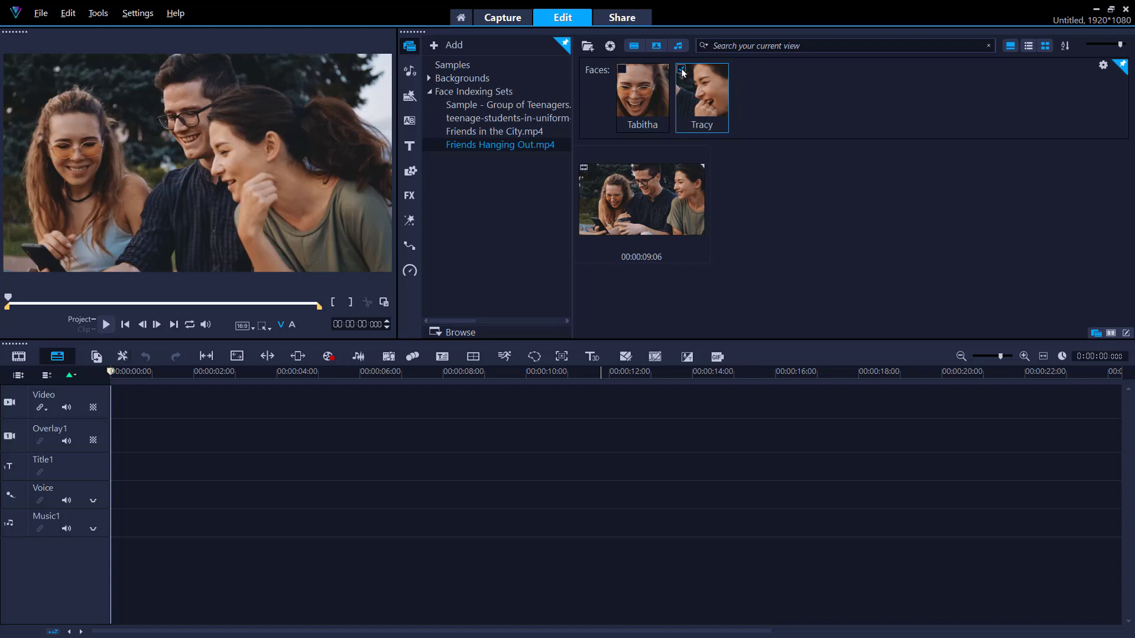
click(678, 190)
drag(541, 374, 519, 402)
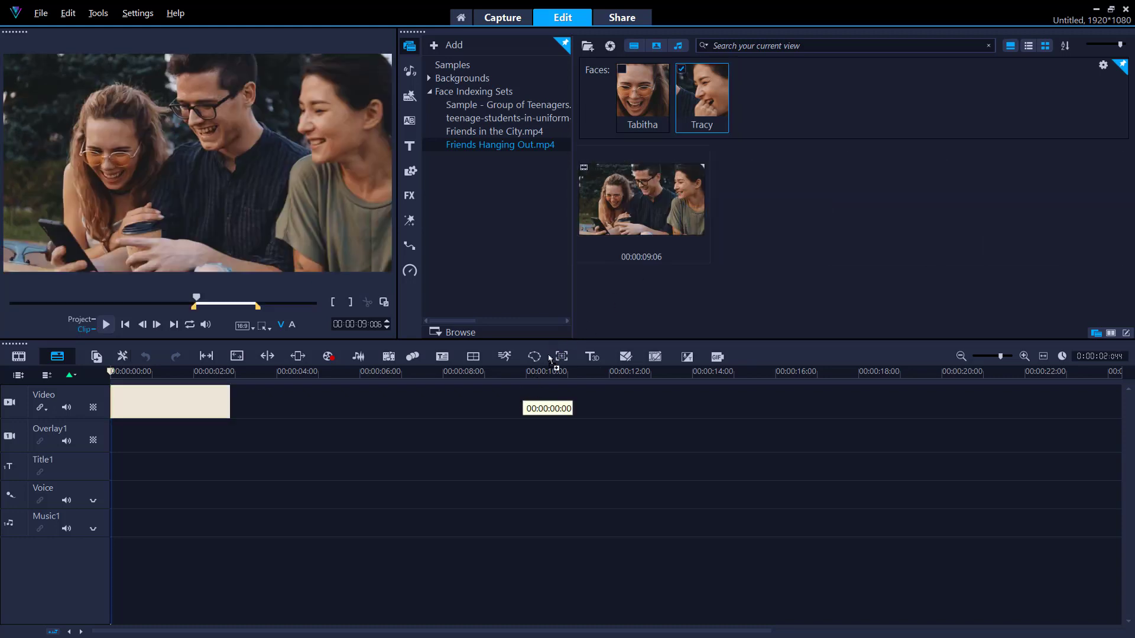
Step: From the Group of Teenagers set, add Beth's 00:00:50:28 and Lauren's 00:00:39:16 scenes to the Video track
click(509, 93)
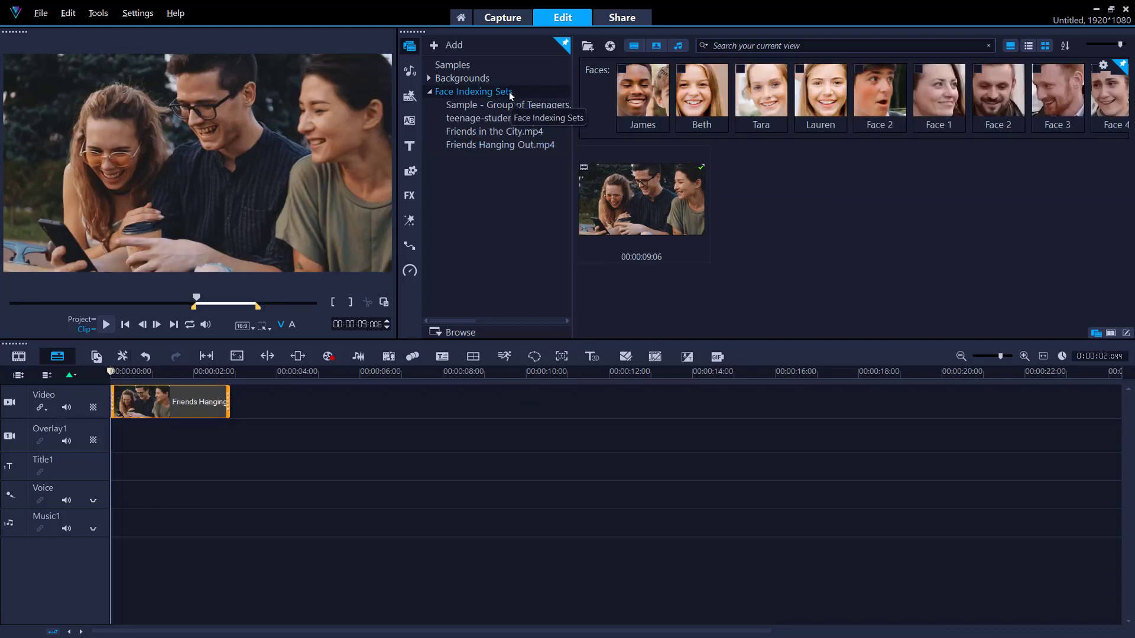
click(509, 103)
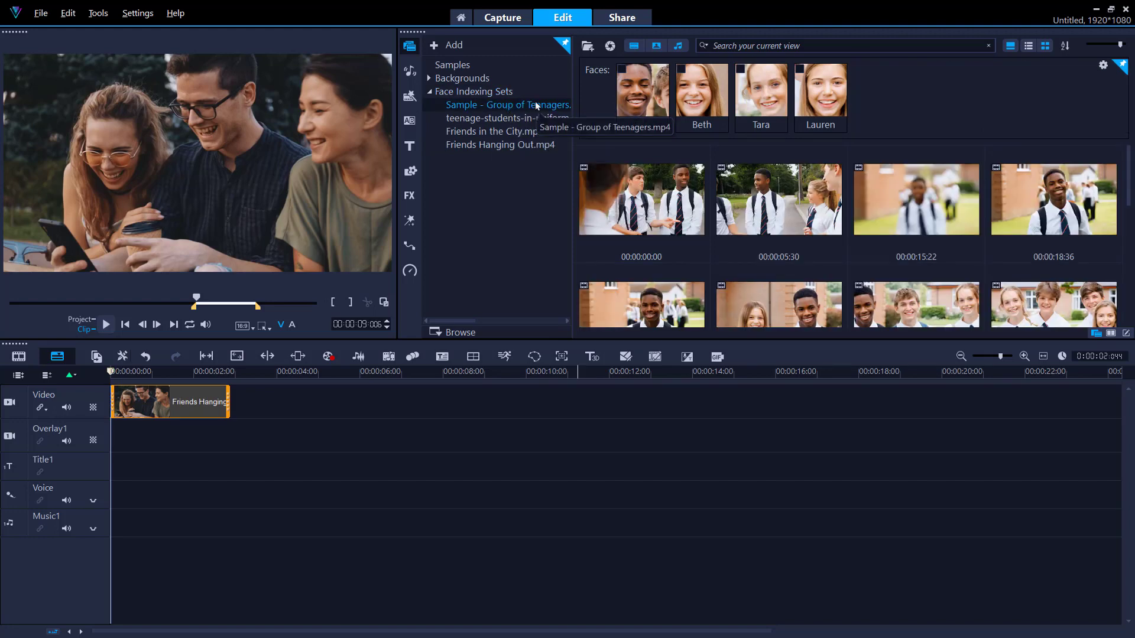
click(680, 69)
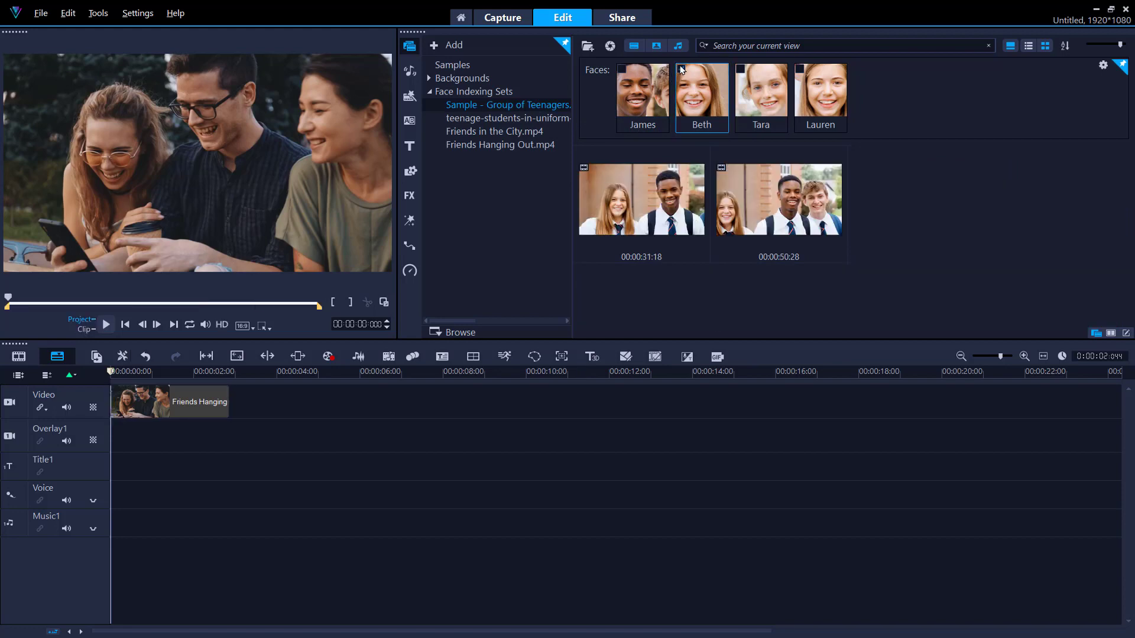
drag(768, 201, 591, 403)
click(800, 69)
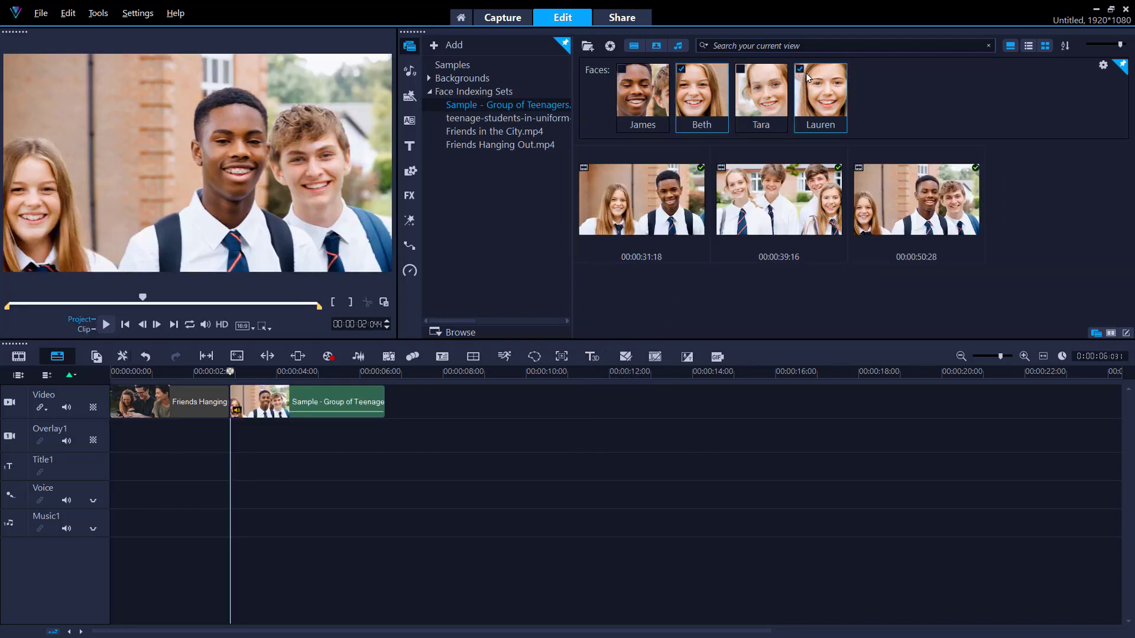
click(681, 69)
drag(641, 201, 655, 394)
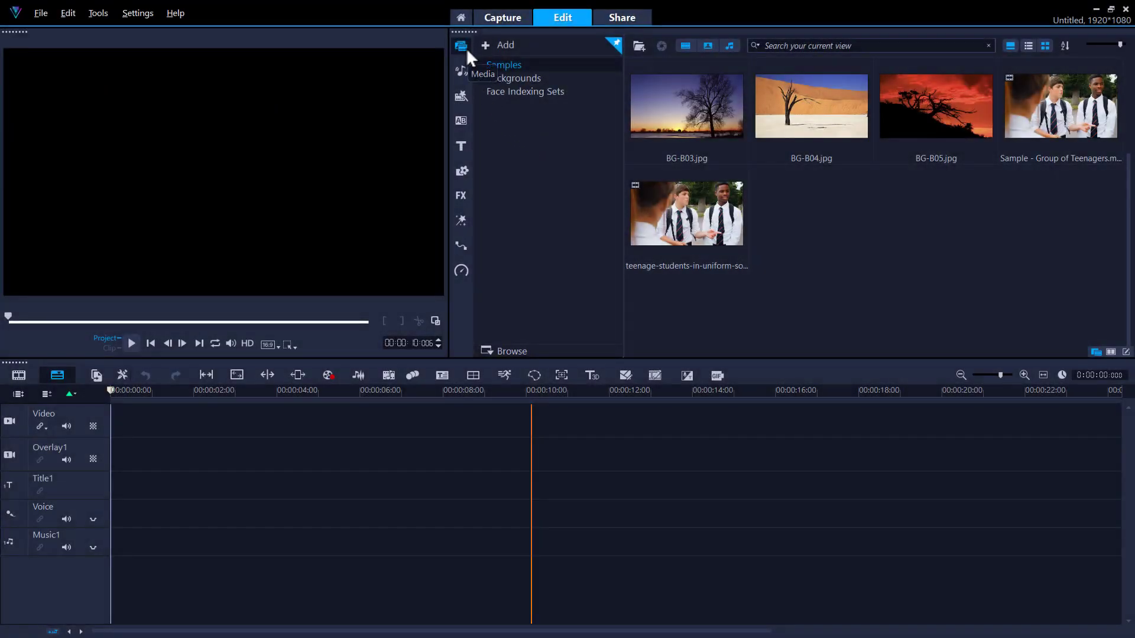
Step: Open the context menu for the Sample - Group of Teenagers clip in the library
right_click(838, 225)
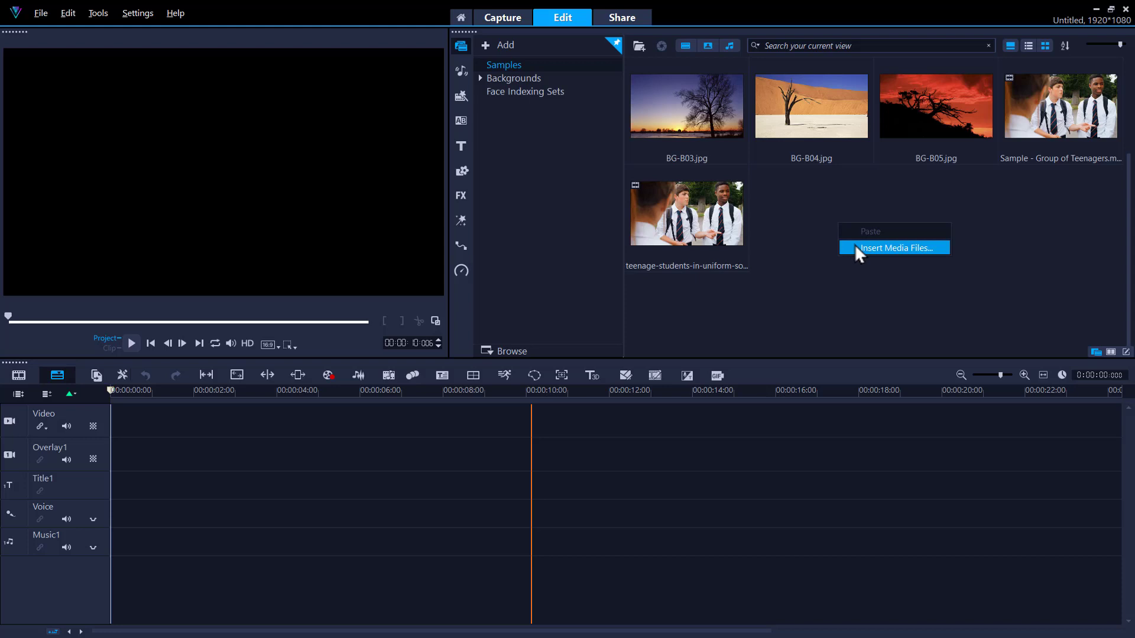
click(808, 231)
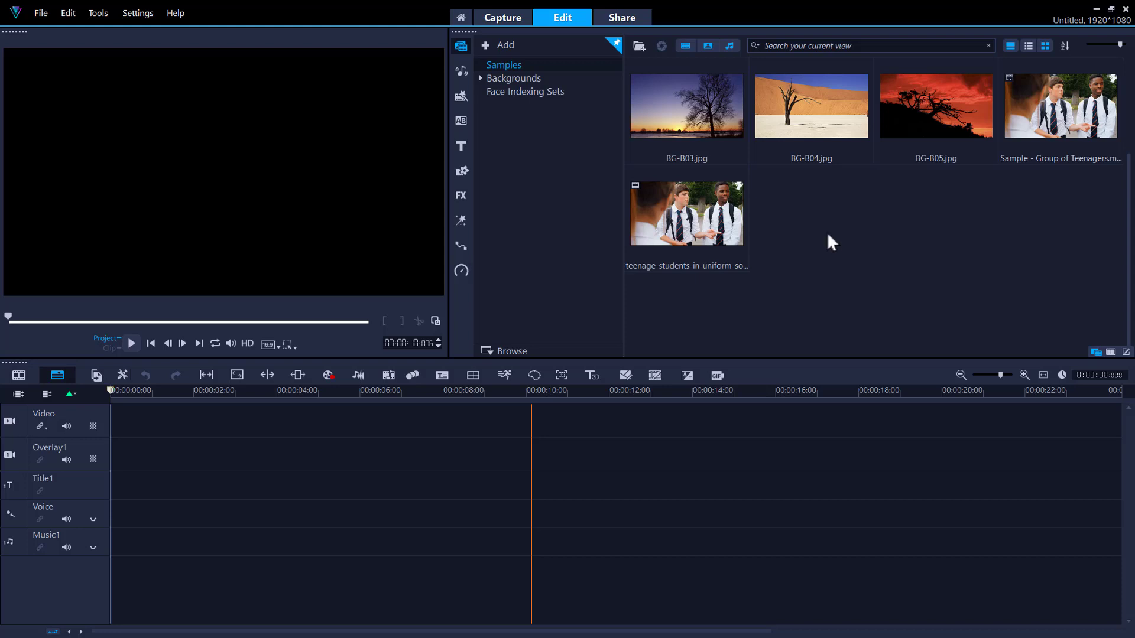
right_click(1054, 111)
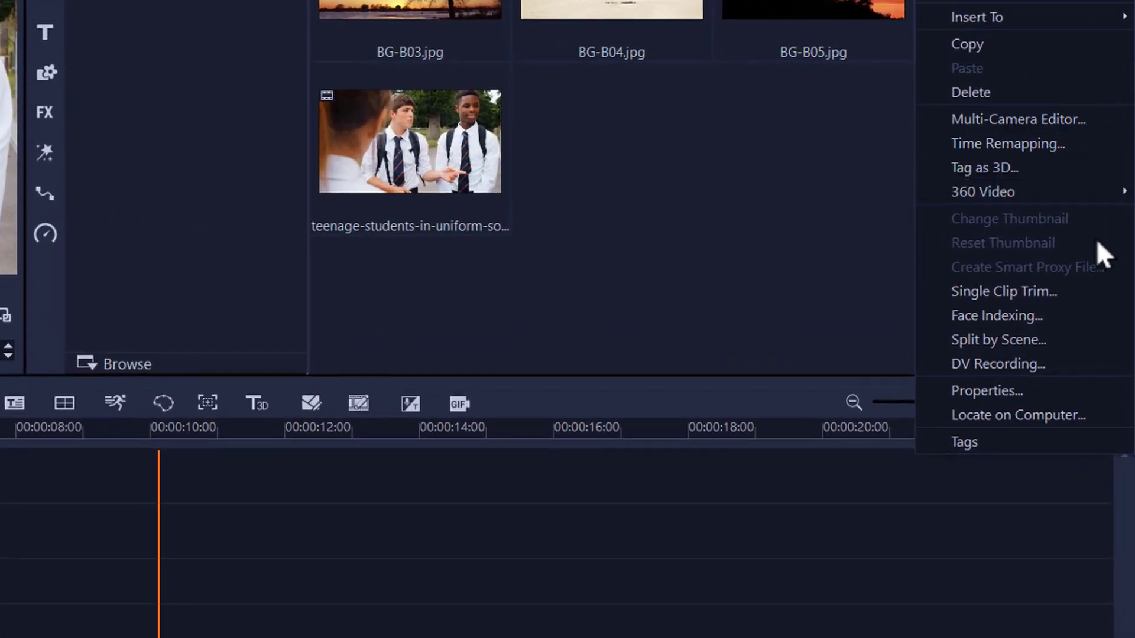
Step: Start Face Indexing on the teenagers clip, tick three detected faces, and begin analysis
click(1086, 315)
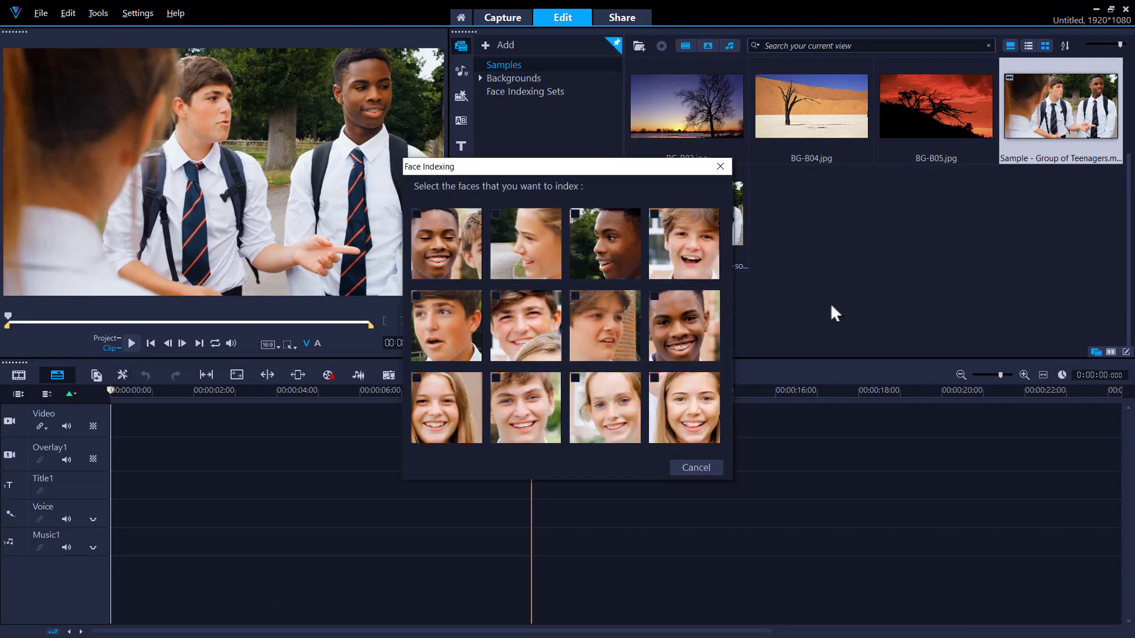
click(412, 215)
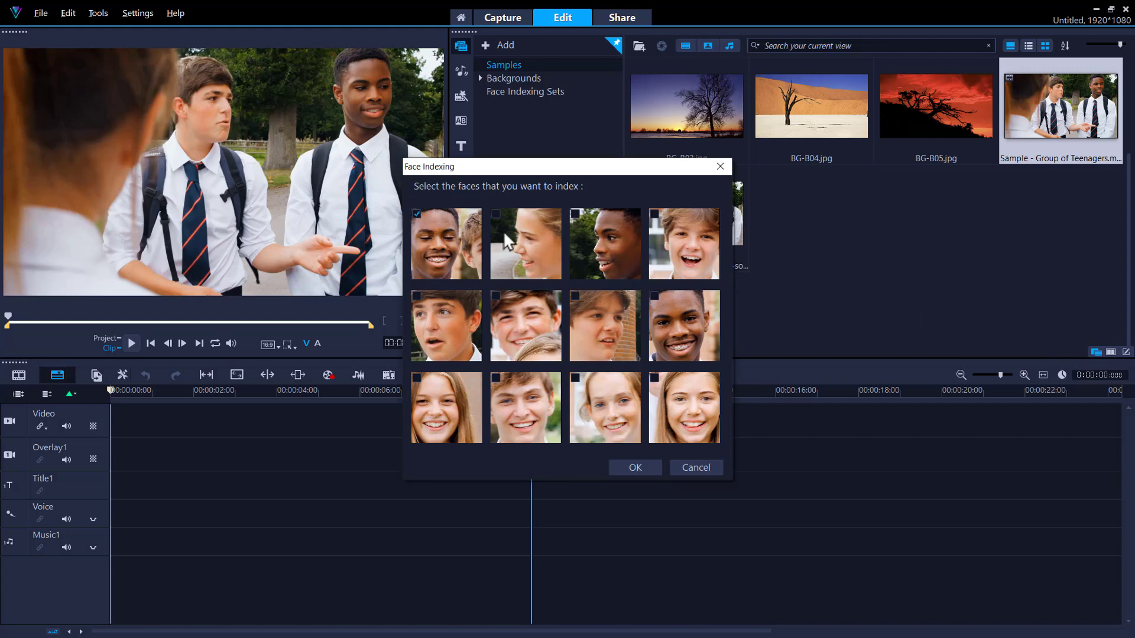
click(575, 213)
click(575, 378)
click(630, 467)
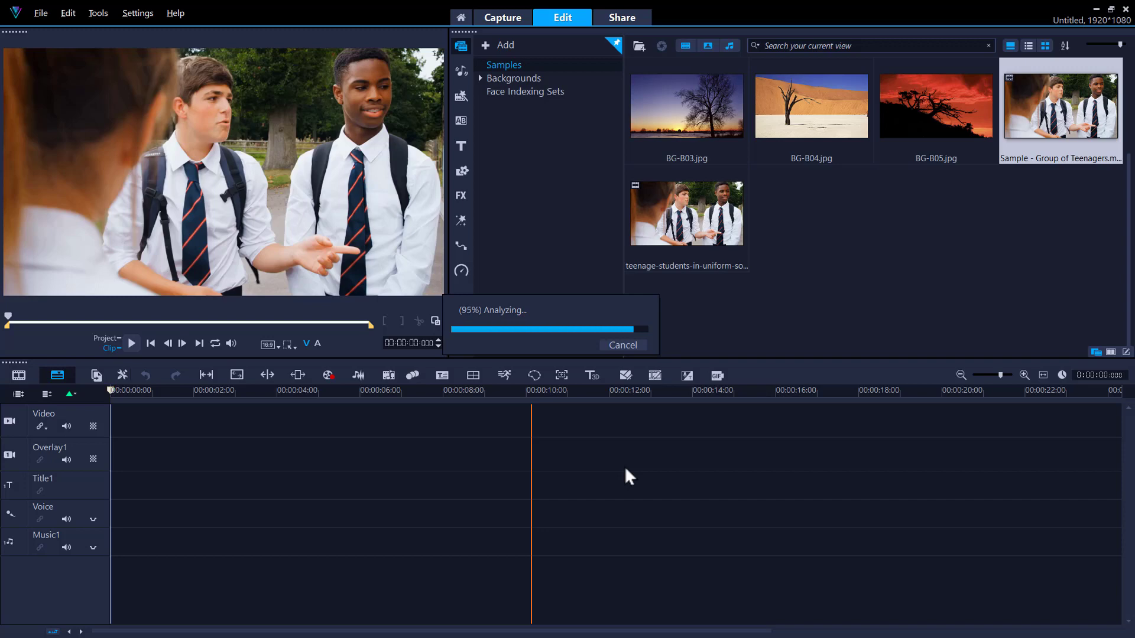
Step: Filter scenes by Face 5 and drag its 00:00:43:03 scene onto the Video track
click(625, 470)
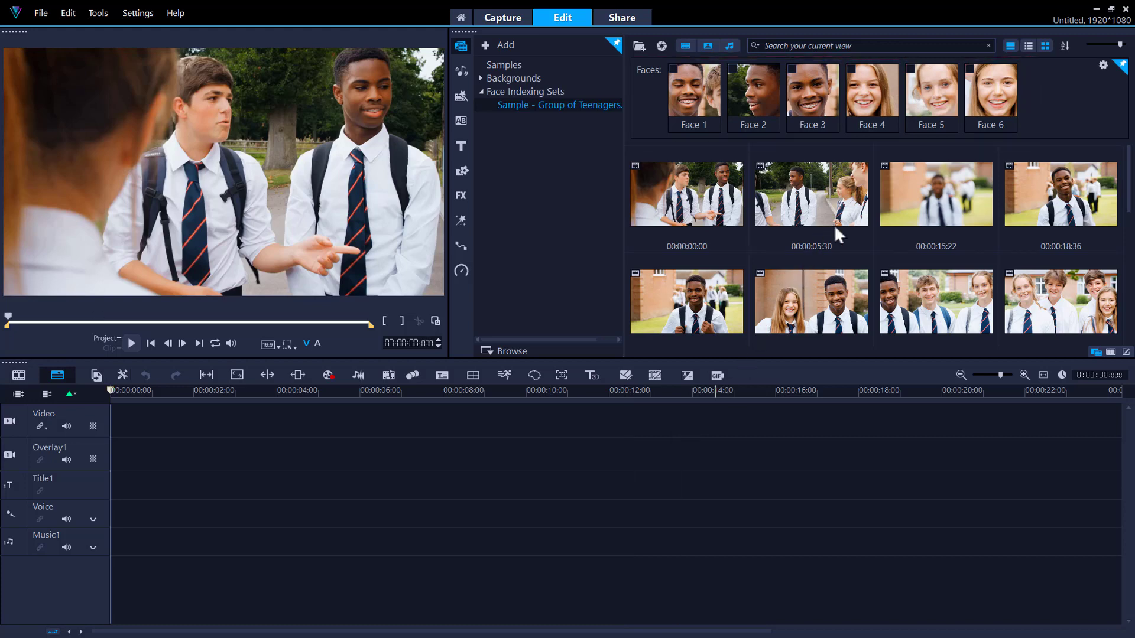
click(852, 76)
click(851, 69)
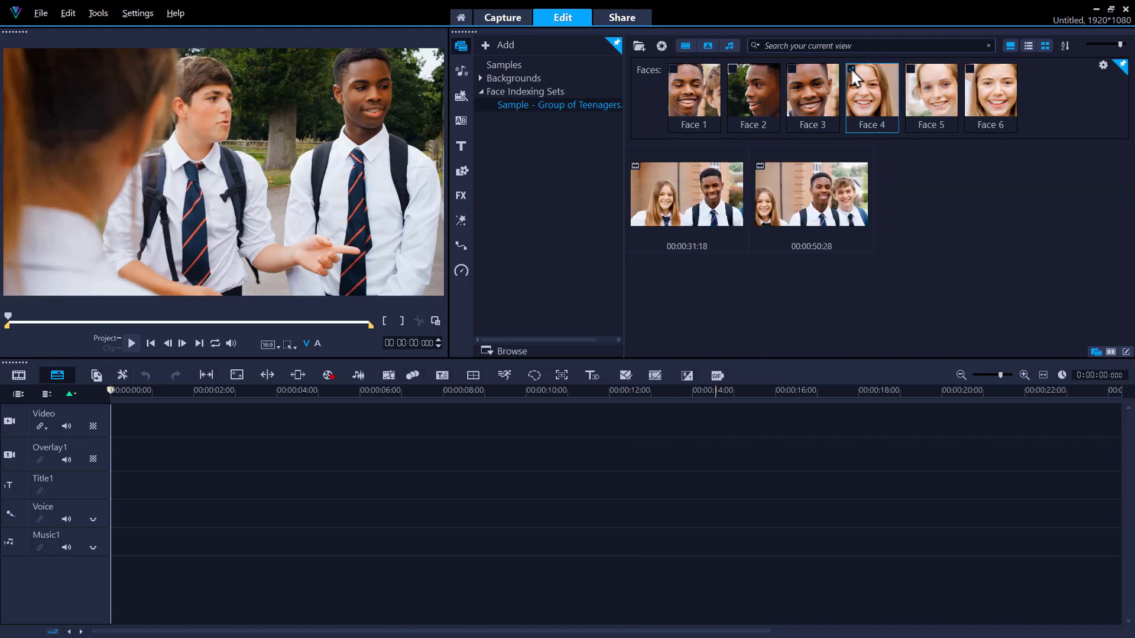
click(850, 69)
click(909, 67)
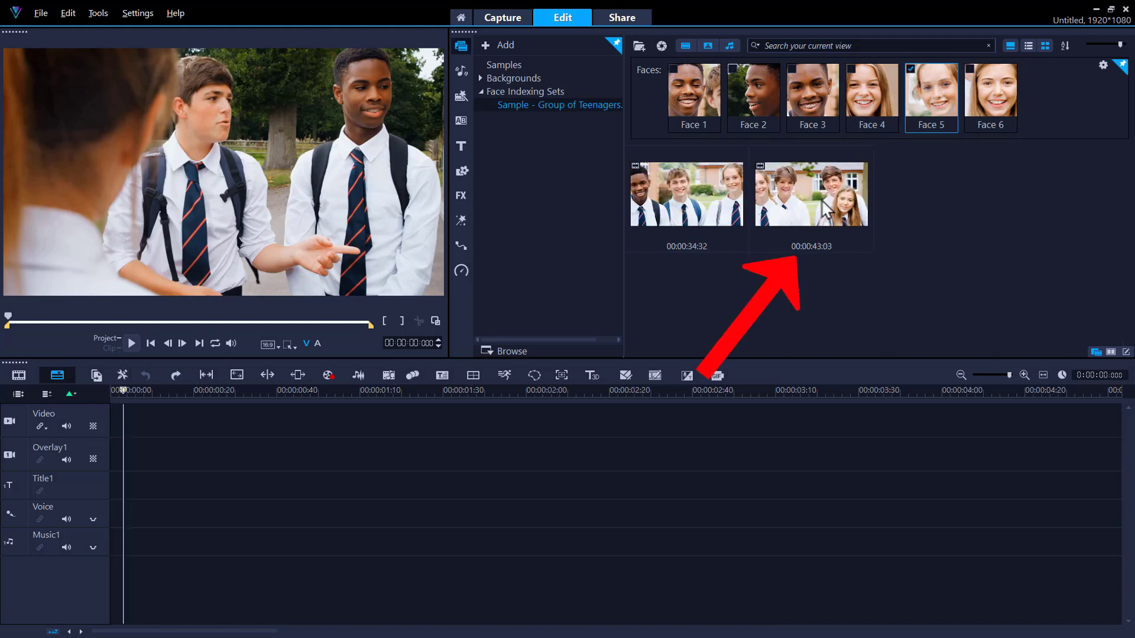
drag(826, 208, 570, 423)
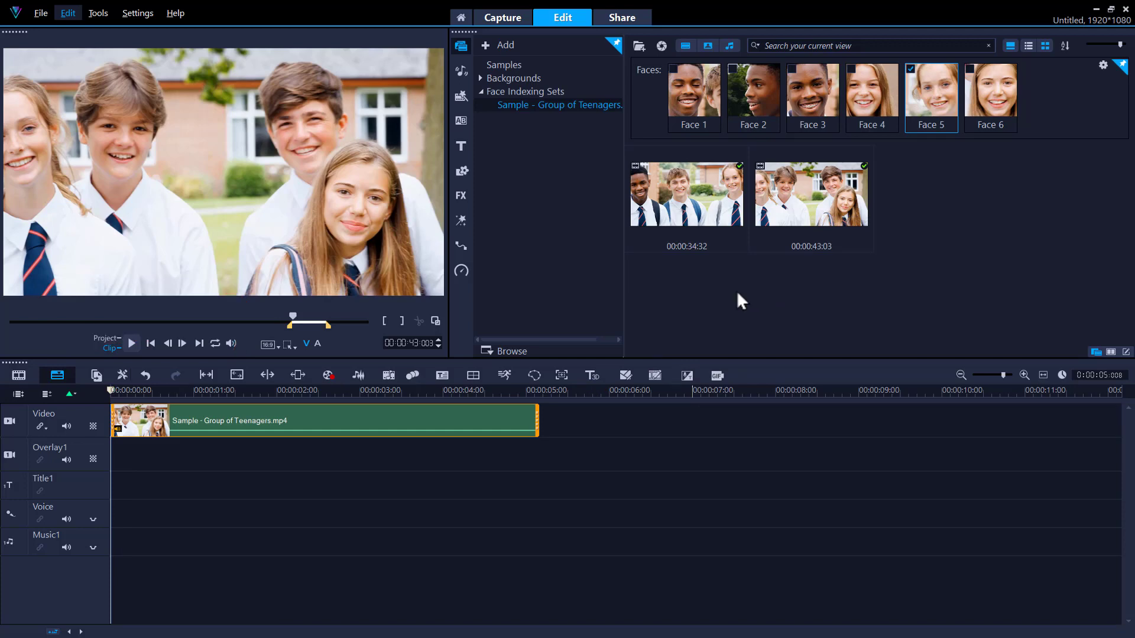
Step: Clear the Face 5 filter, tick Faces 1, 2 and 3, and merge them
click(909, 68)
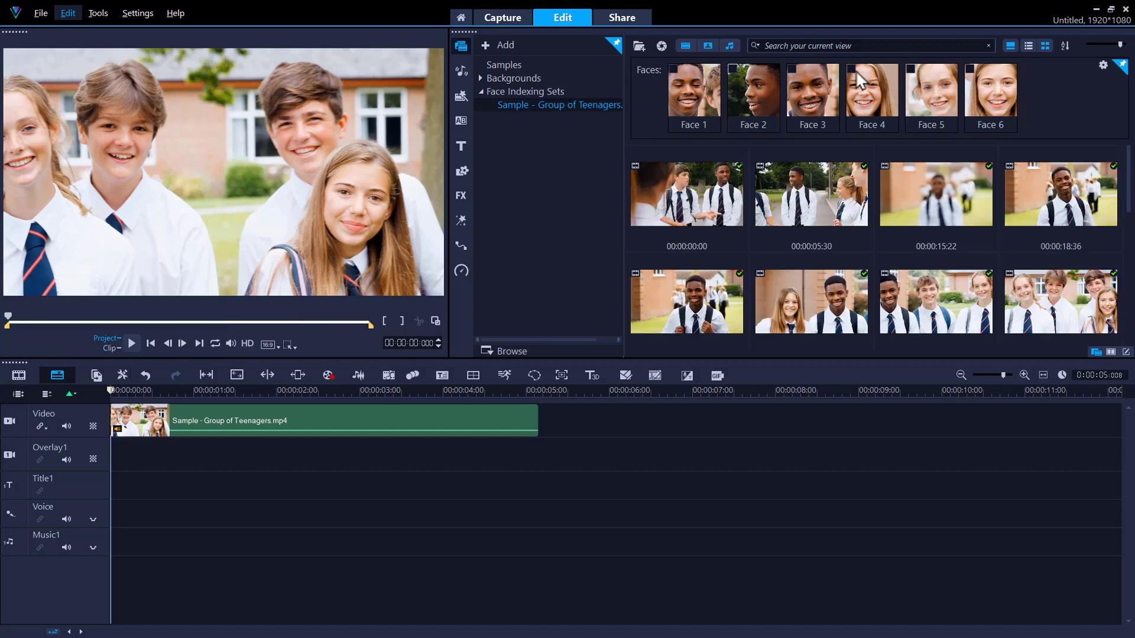
click(792, 69)
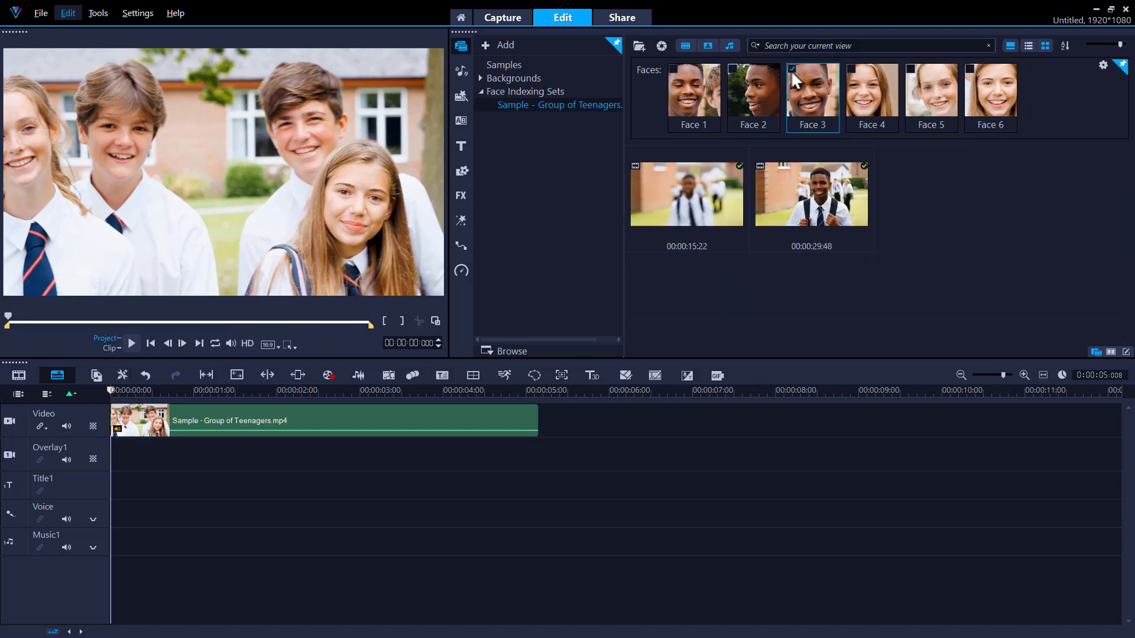
click(729, 68)
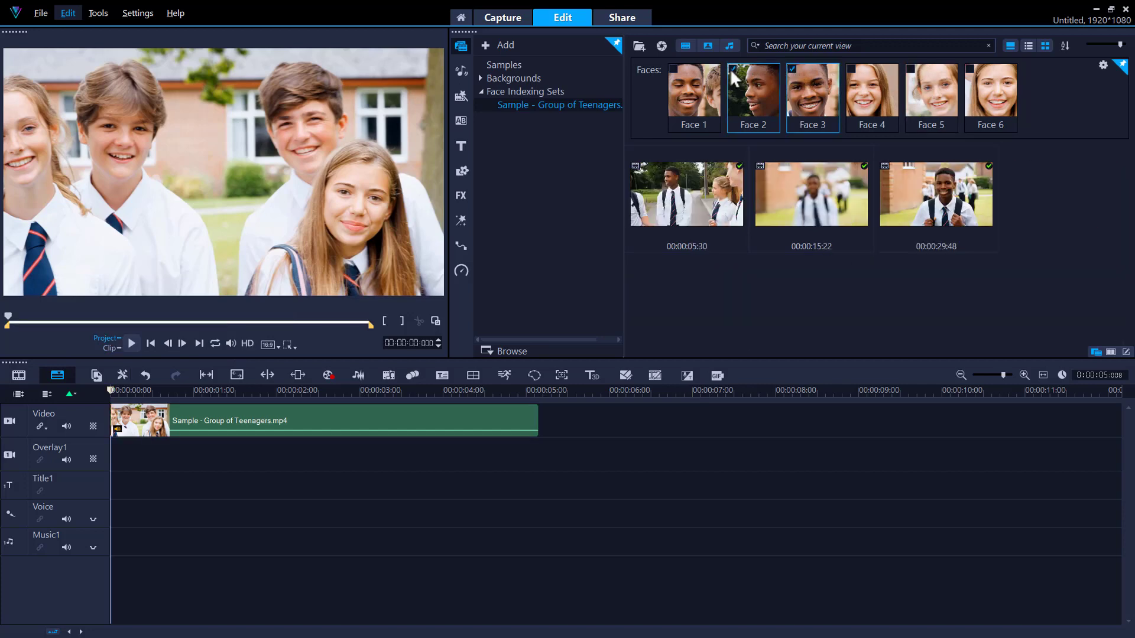
click(673, 69)
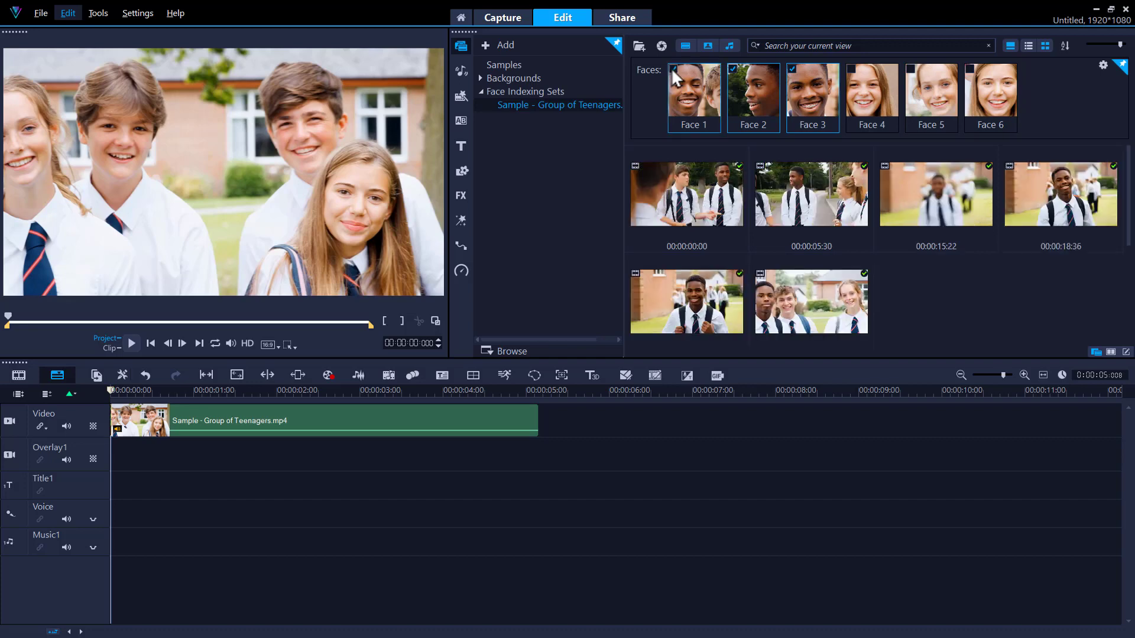
right_click(701, 94)
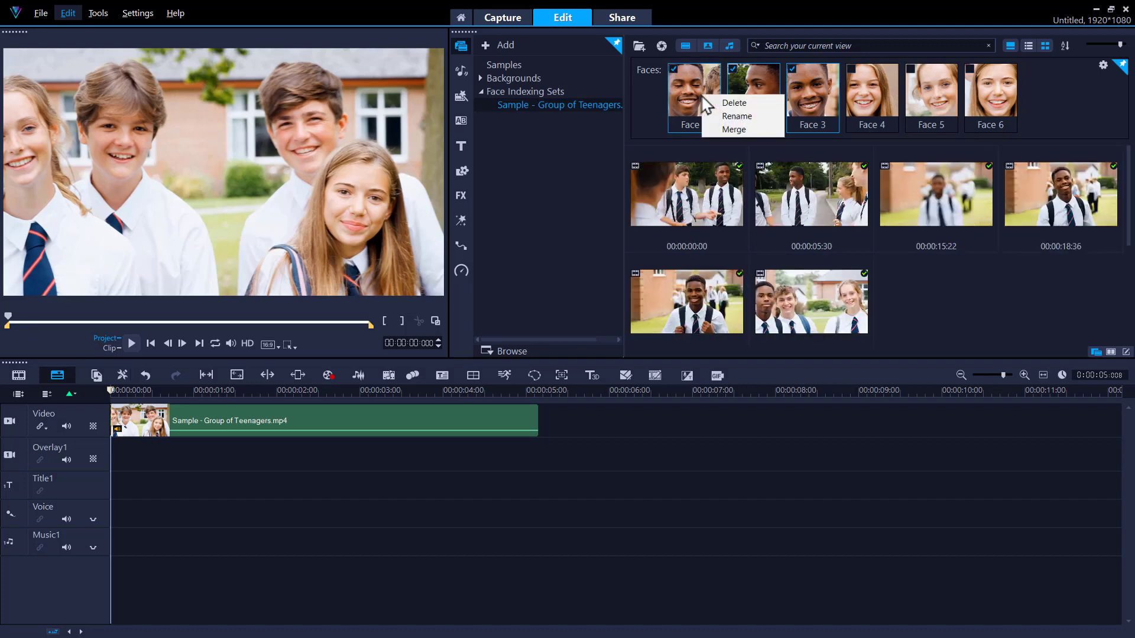
click(708, 130)
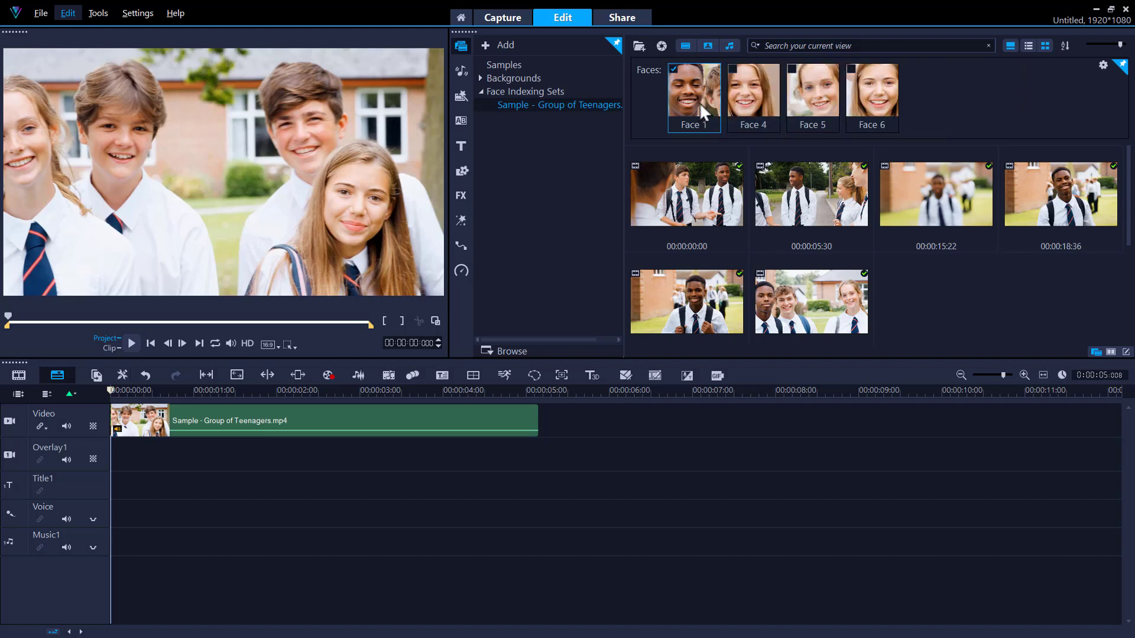
Step: Rename Face 1 to James and Faces 4, 5 and 6 to Beth, Tara and Lauren
right_click(700, 102)
click(711, 122)
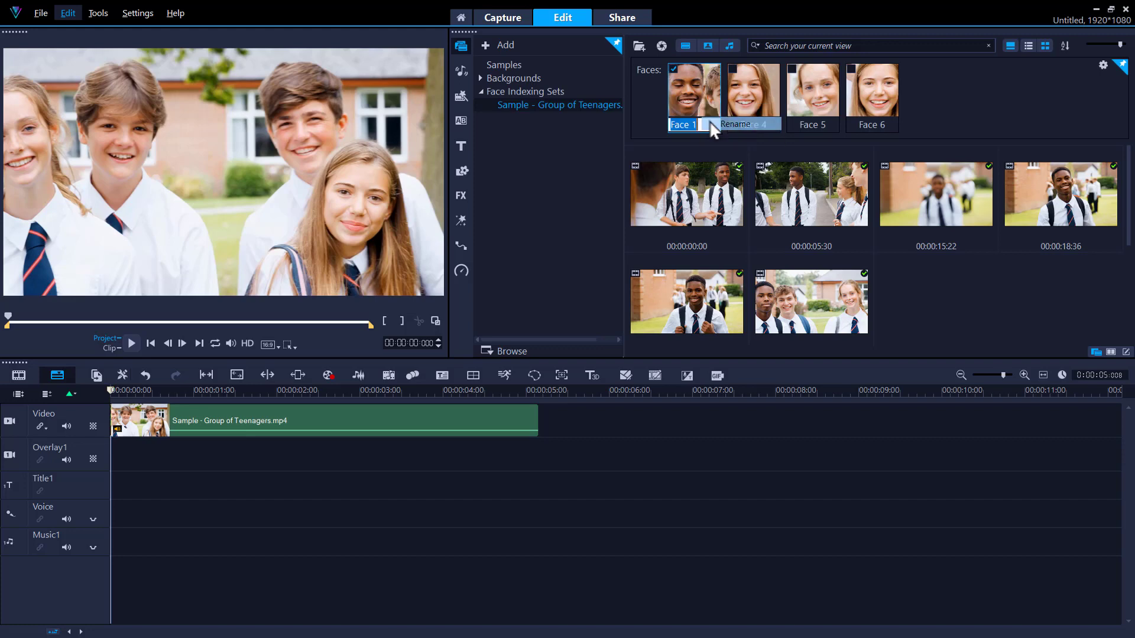
text(James)
double_click(752, 125)
text(Beth)
double_click(800, 125)
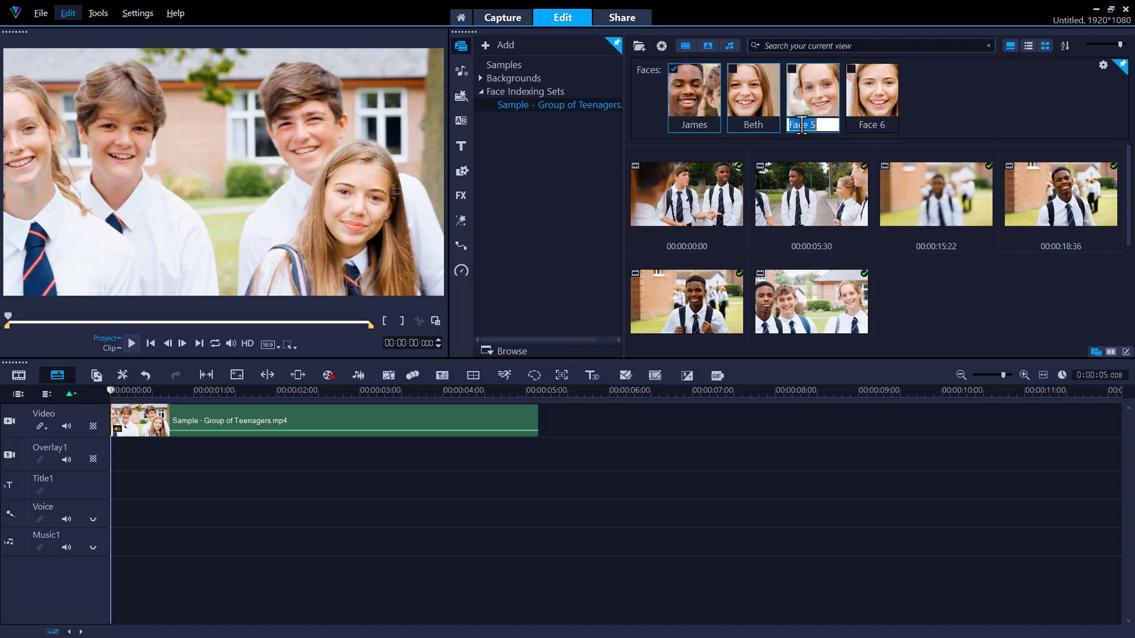
text(Tara)
double_click(856, 126)
text(Lauren)
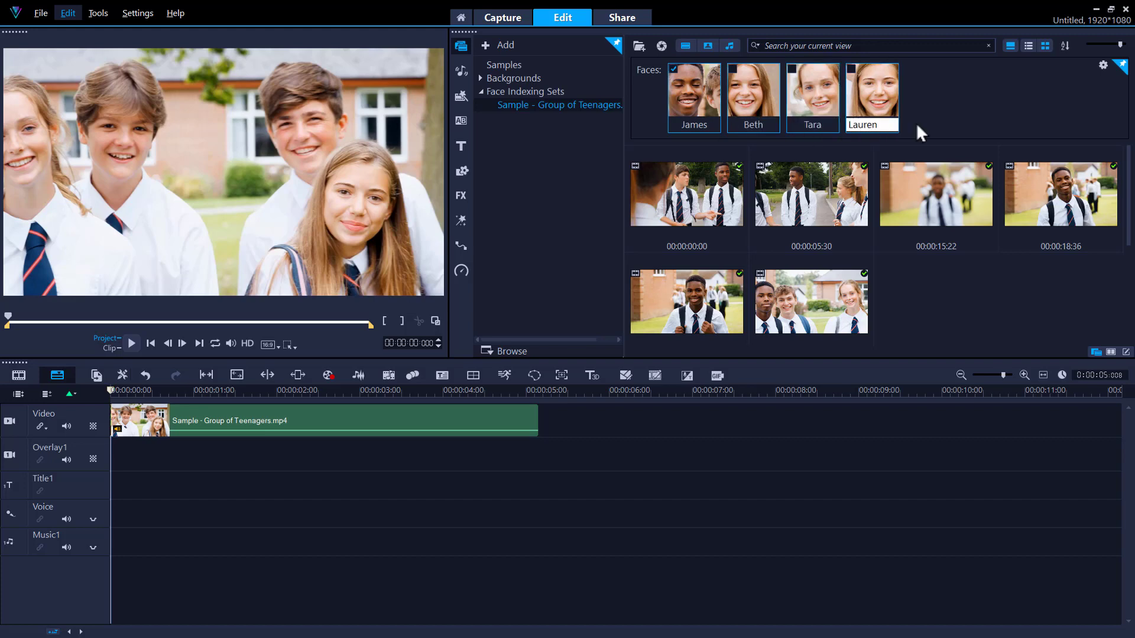
click(941, 123)
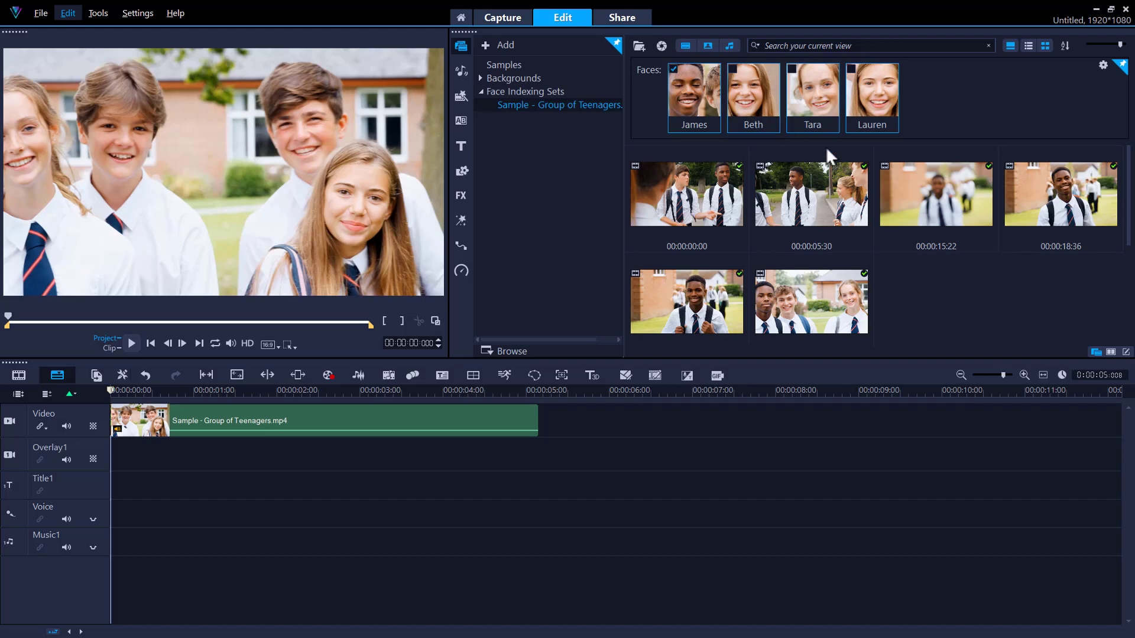
Step: Trim the James 00:00:05:30 clip in Single Clip Trim, stopping the preview at 00:00:08.33
click(803, 196)
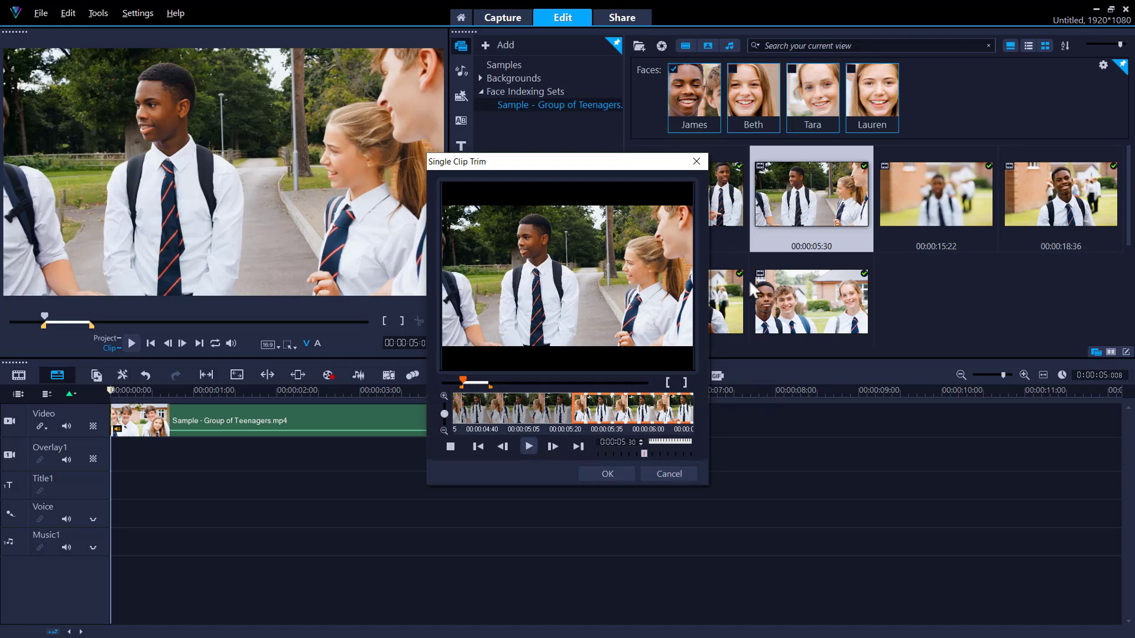
click(528, 447)
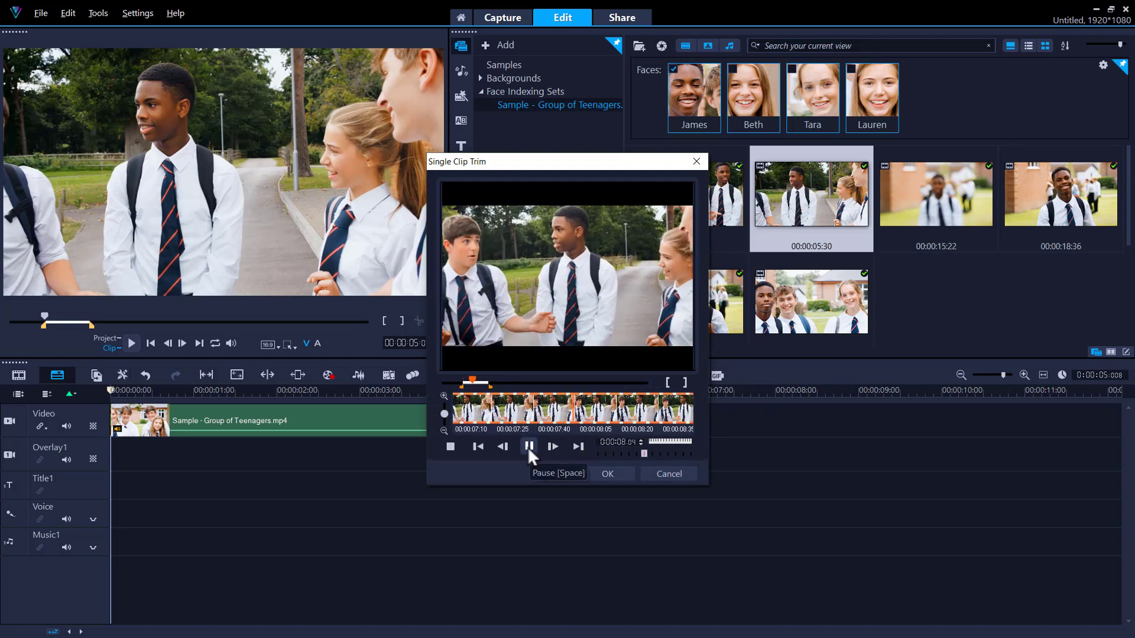
click(527, 446)
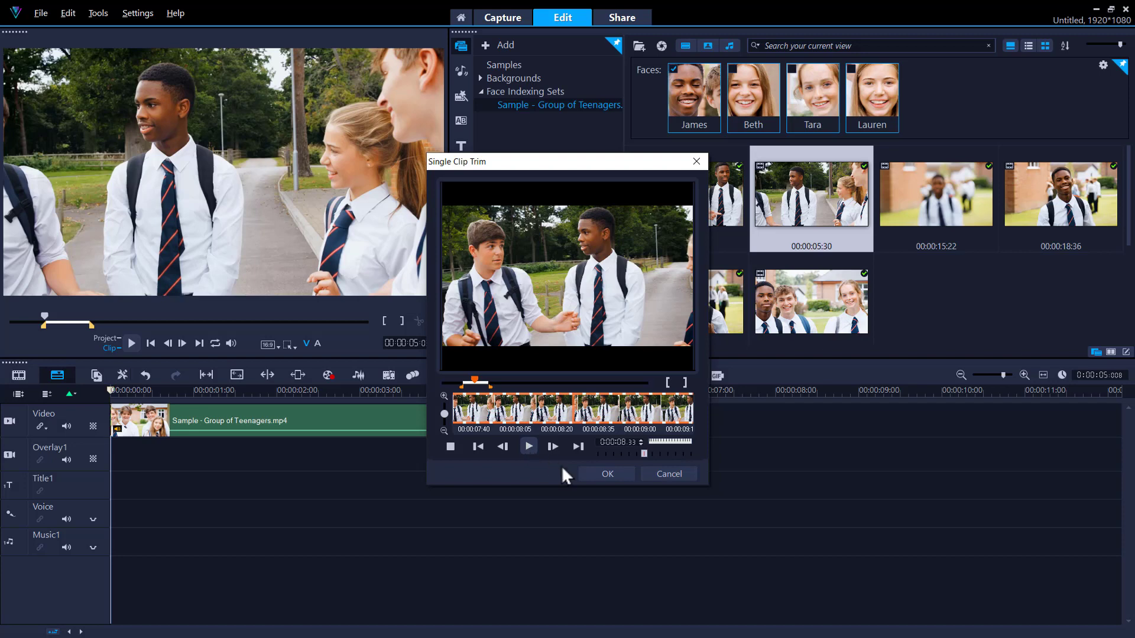
click(588, 472)
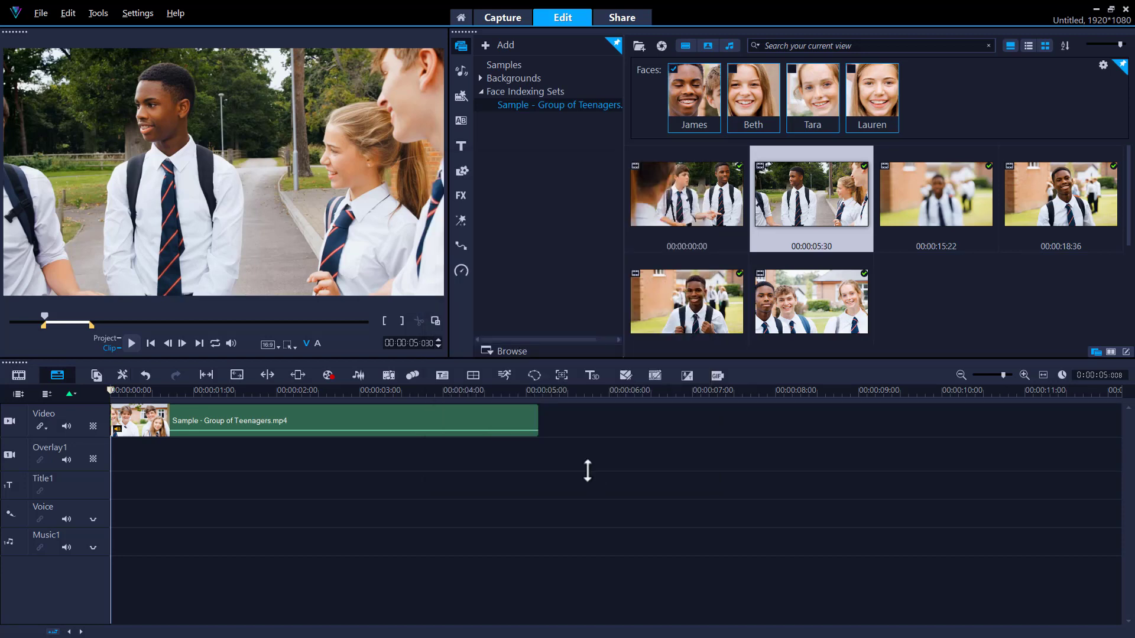
Step: Drag the trimmed 00:00:05:30 clip onto the Video track after the first clip
drag(786, 247, 661, 416)
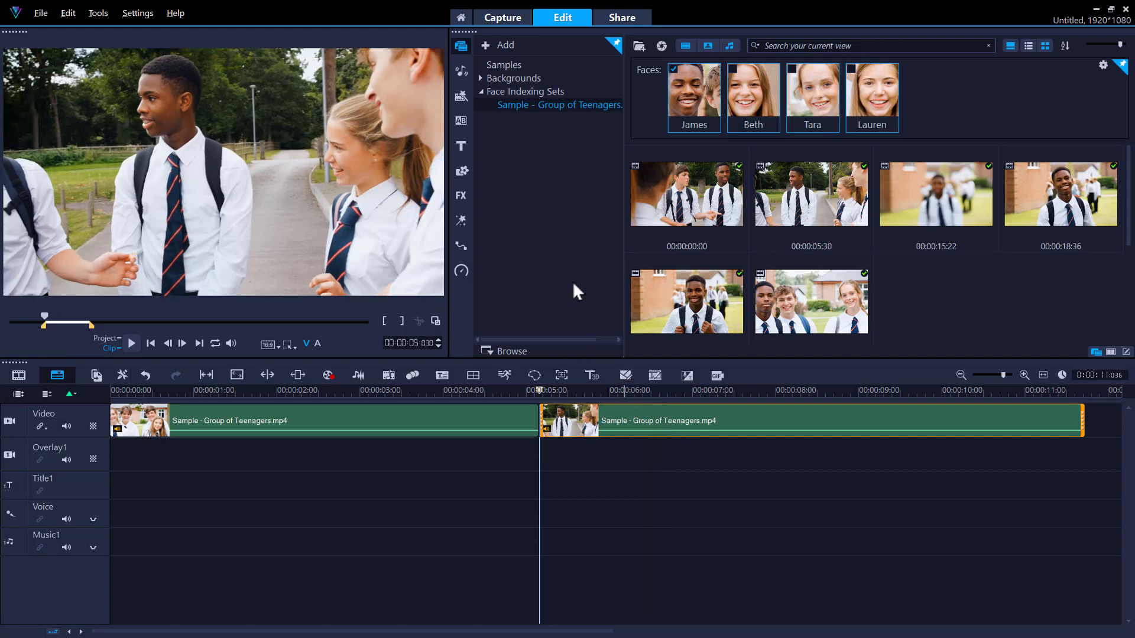
Step: Go back to the media library and open the Sample - Group of Teenagers face indexing set
click(463, 122)
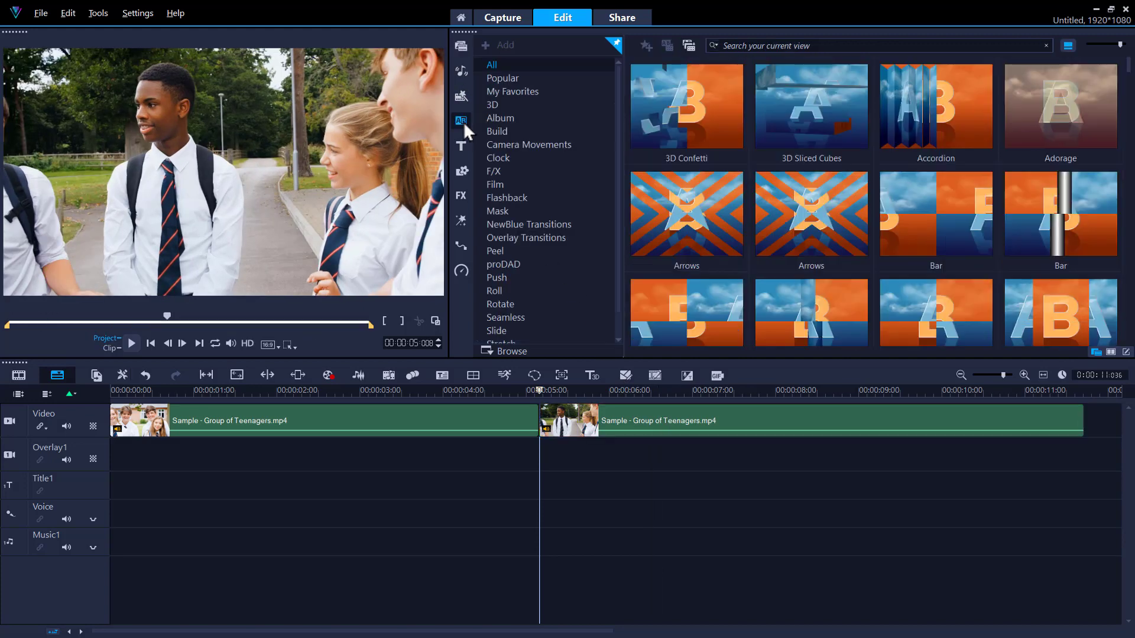
click(464, 49)
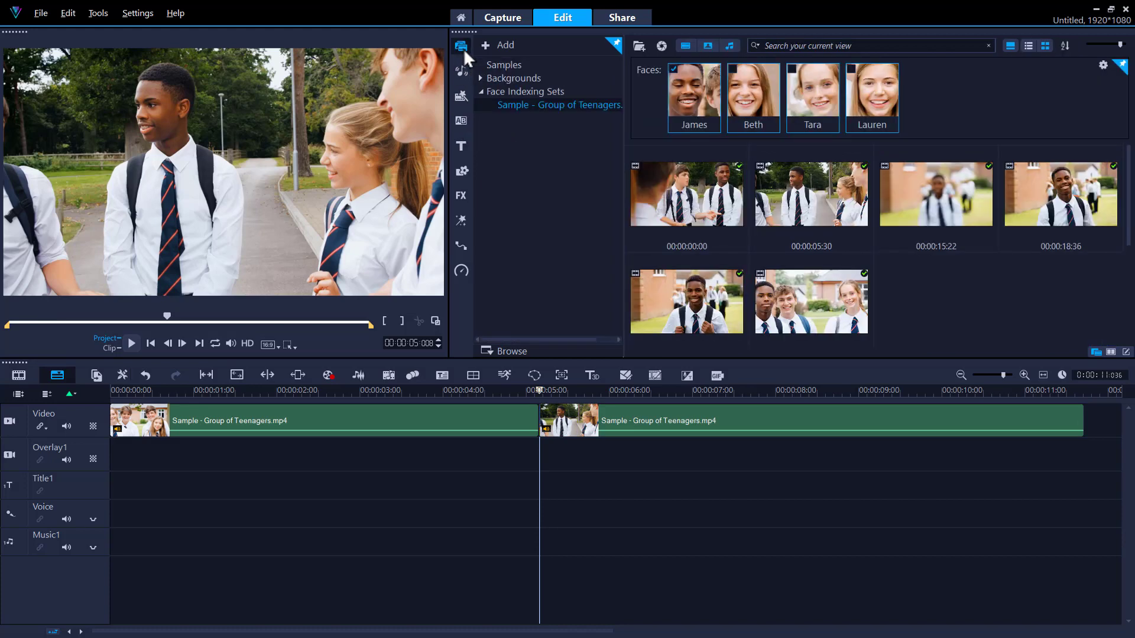
click(518, 90)
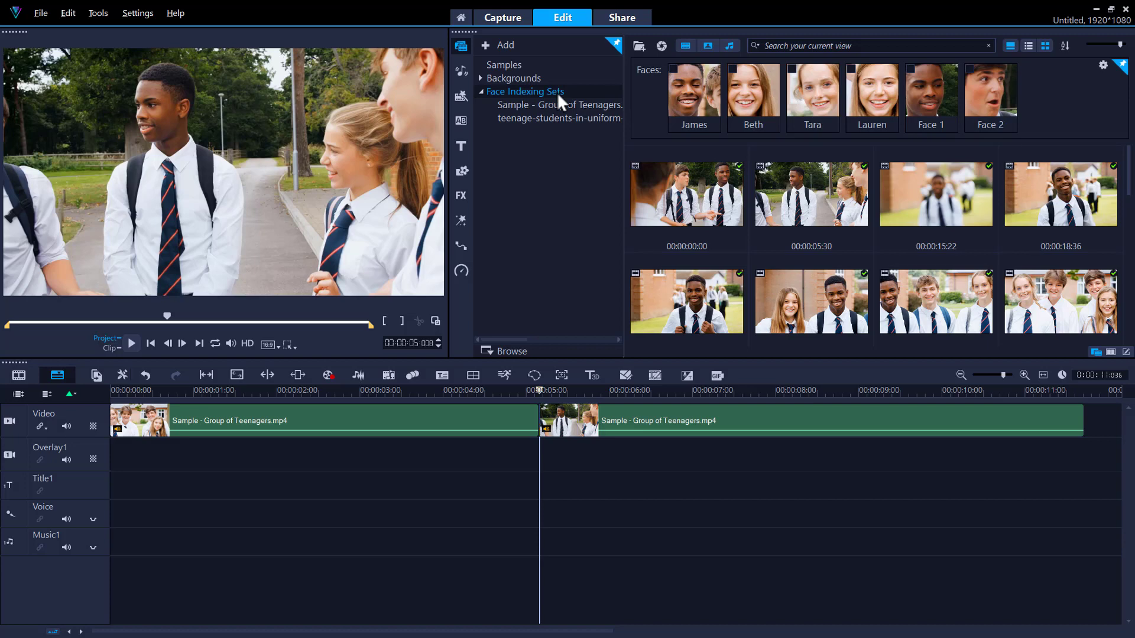
click(563, 104)
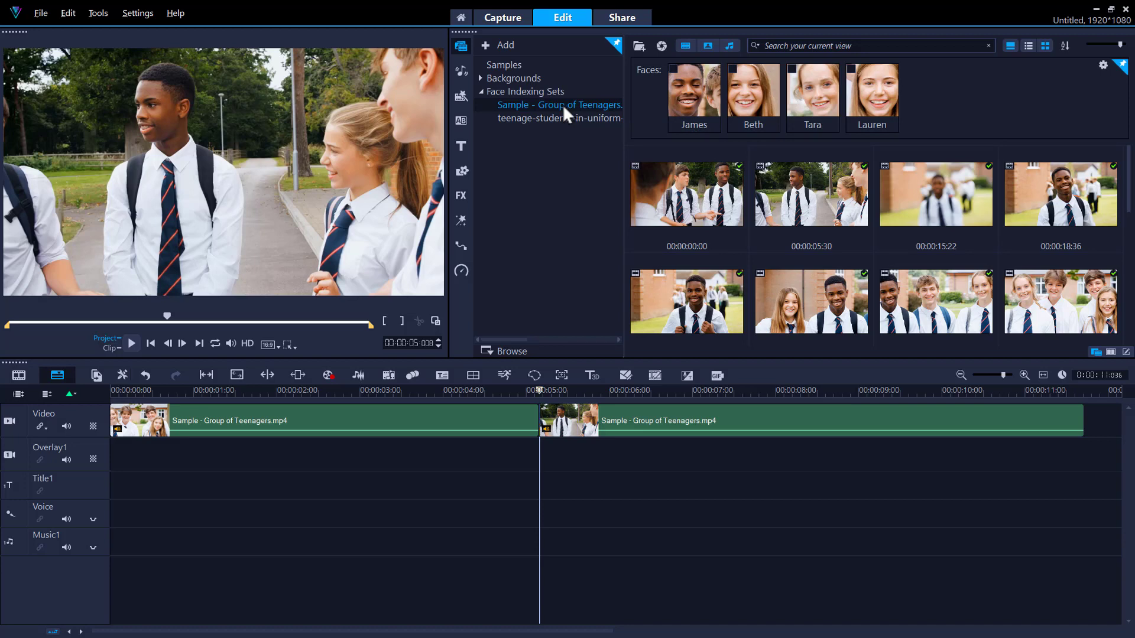
Step: Merge the teenage-students clip's Face 1 into James, then clear the James filter
click(572, 121)
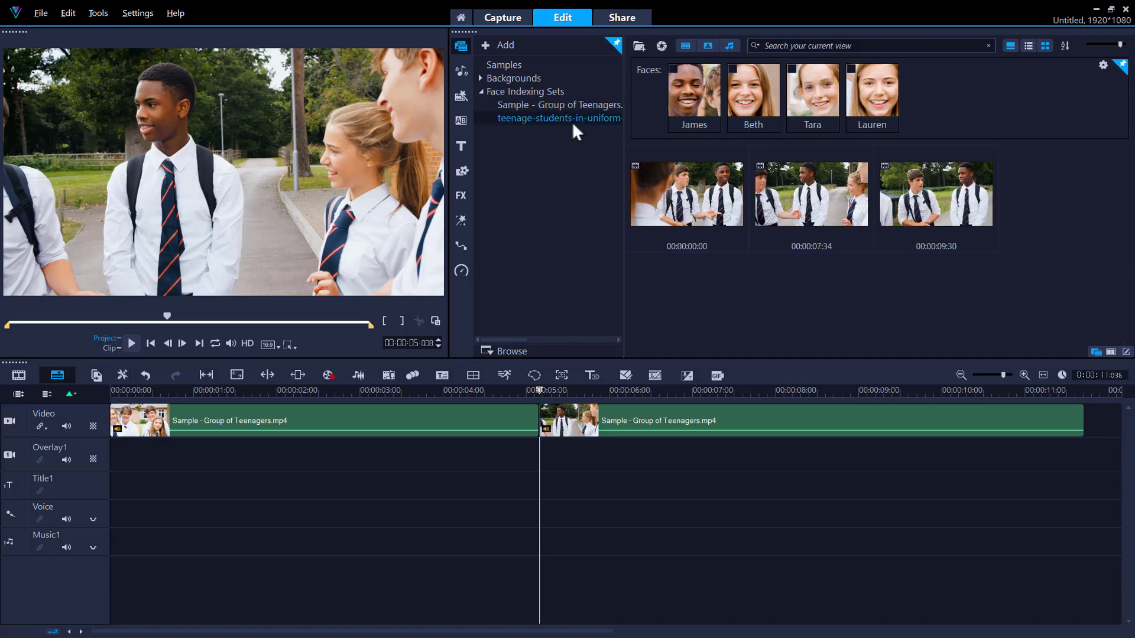
click(561, 89)
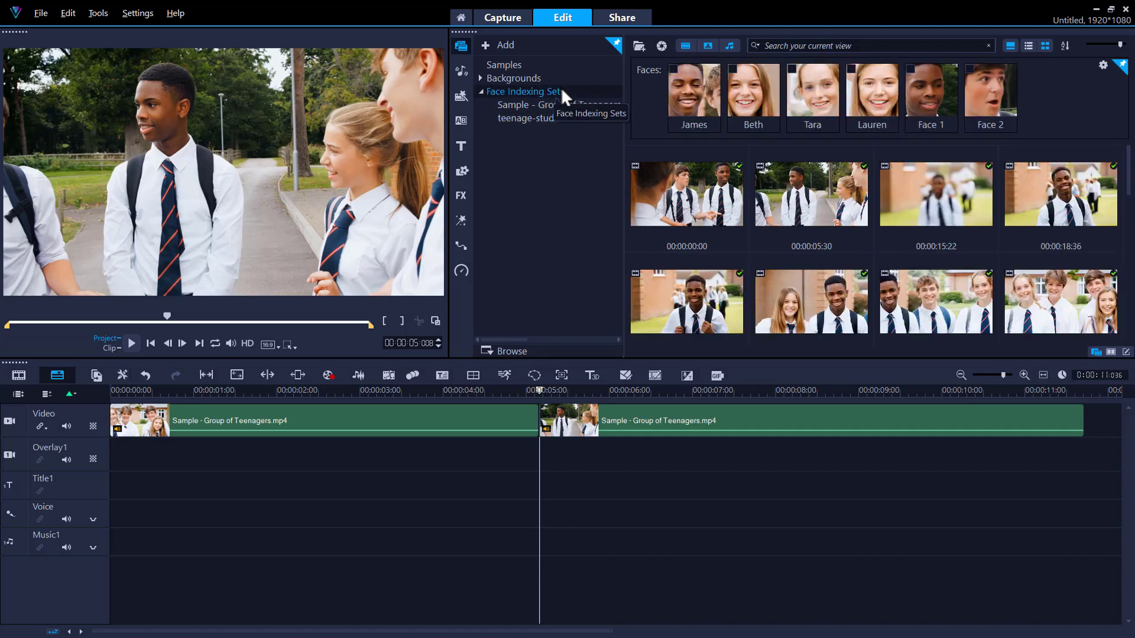
click(673, 70)
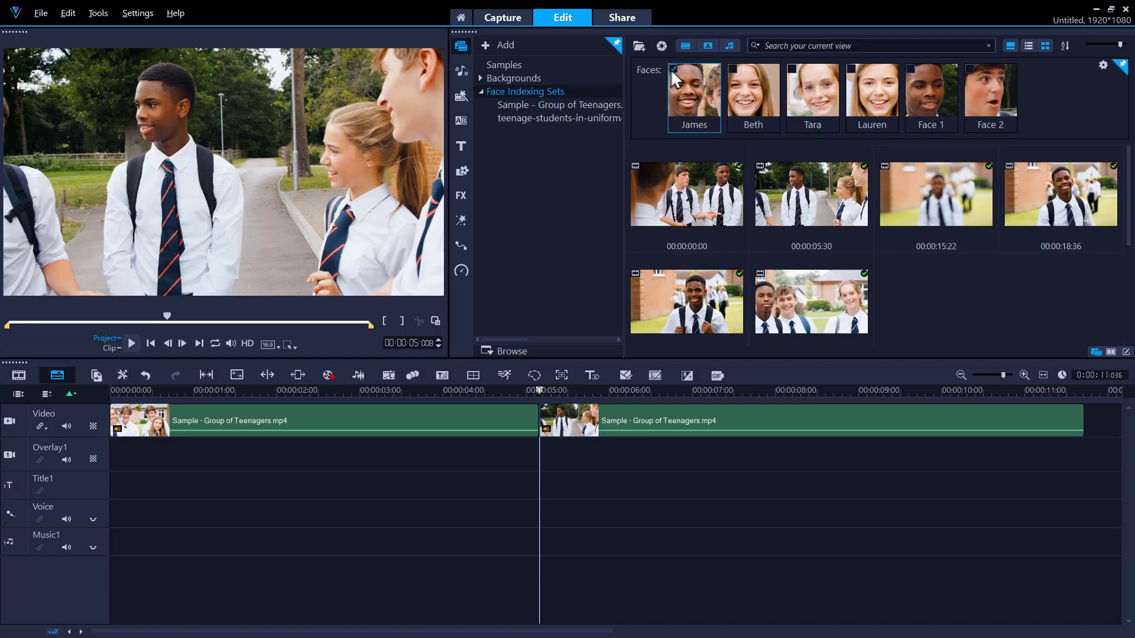
click(908, 68)
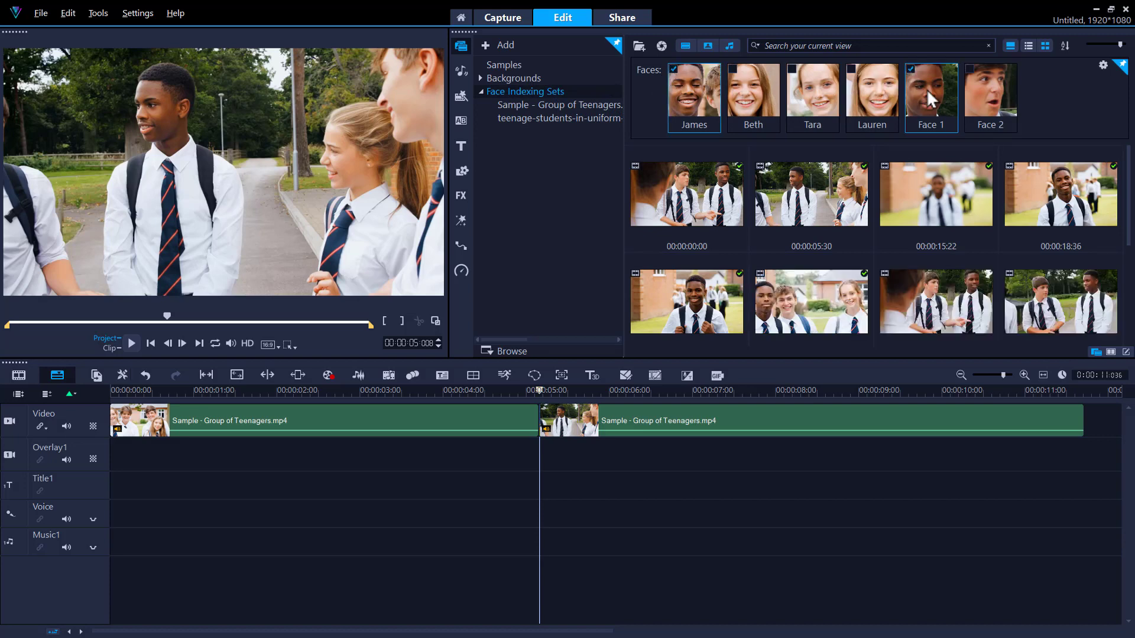
right_click(927, 90)
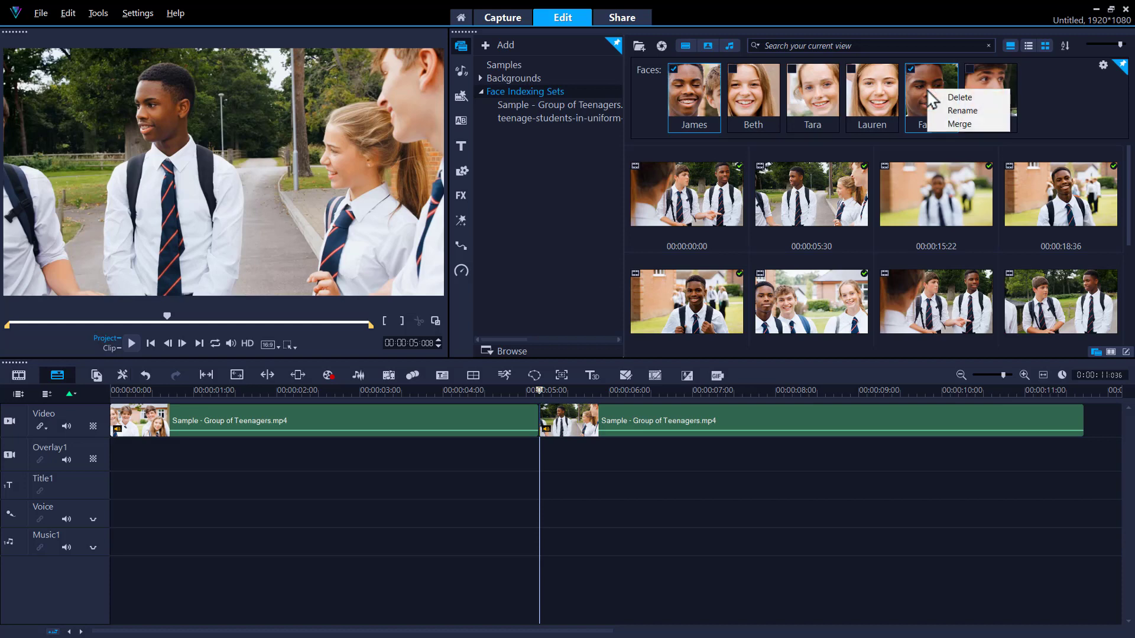
click(937, 122)
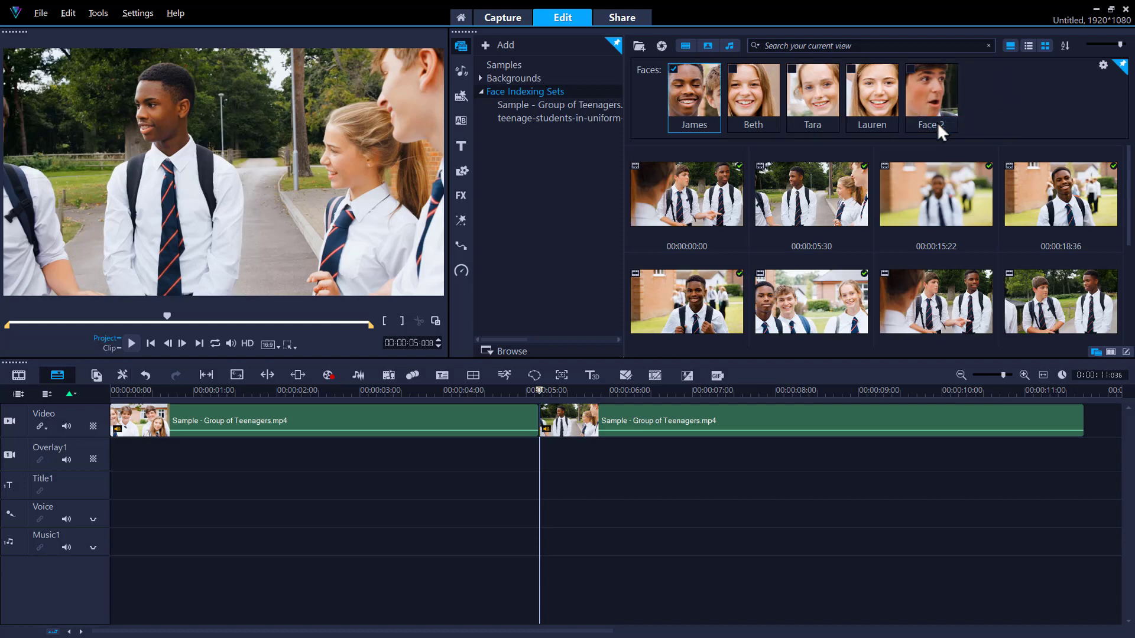
click(674, 68)
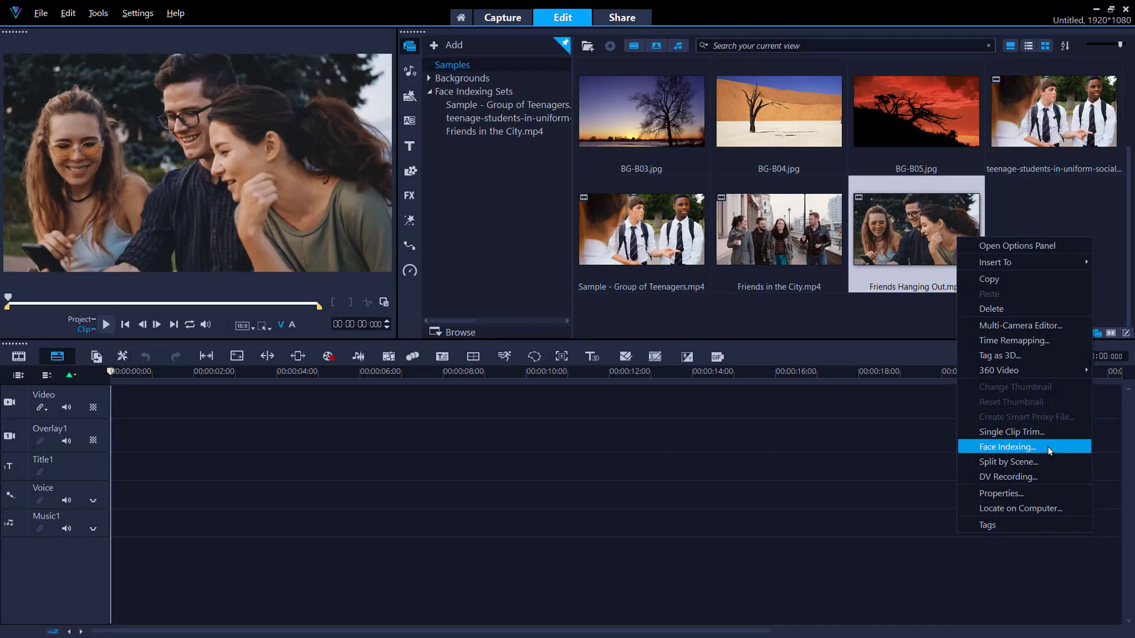
Step: Run Face Indexing on Friends Hanging Out.mp4 with three faces selected
click(1047, 446)
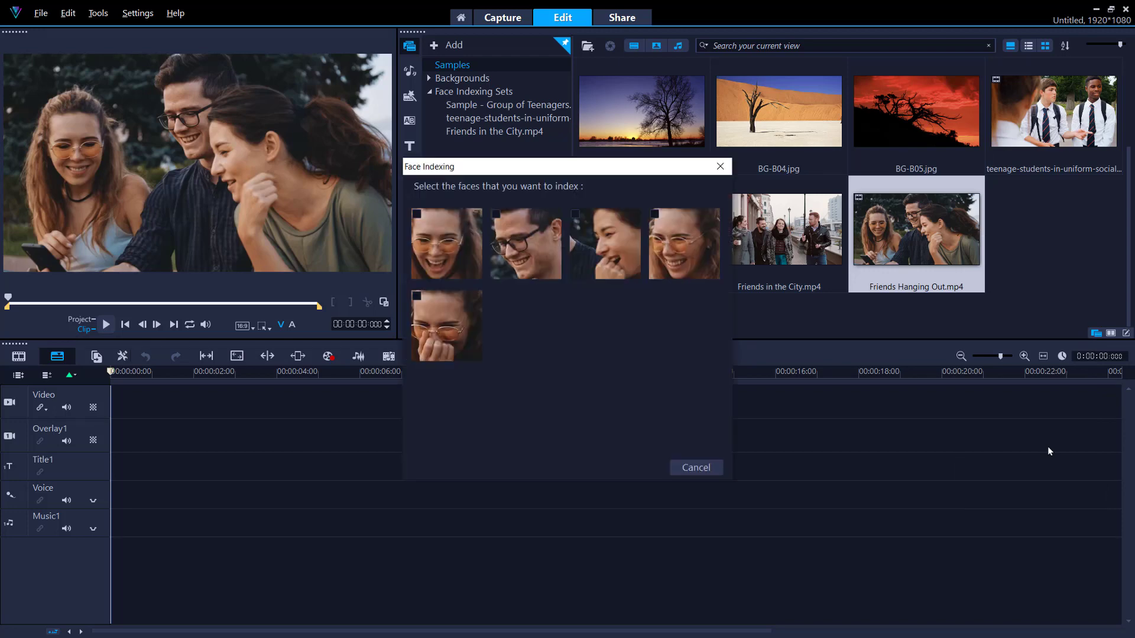
click(654, 214)
click(575, 214)
click(416, 296)
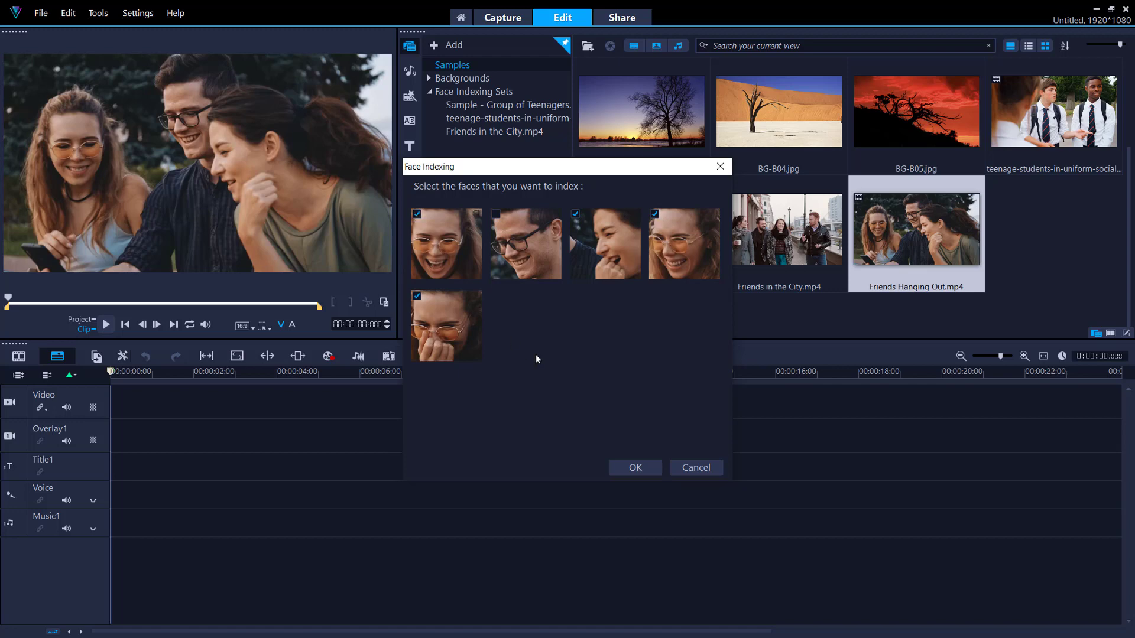
click(638, 468)
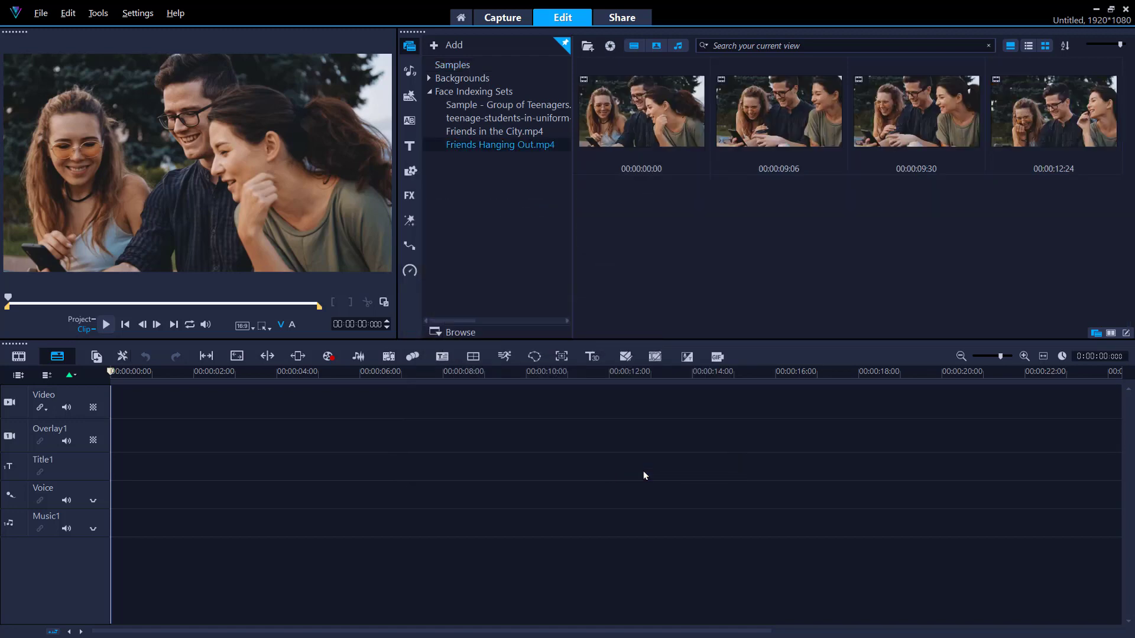
Step: Merge Face 3 into Face 1 in the Friends Hanging Out set
click(622, 69)
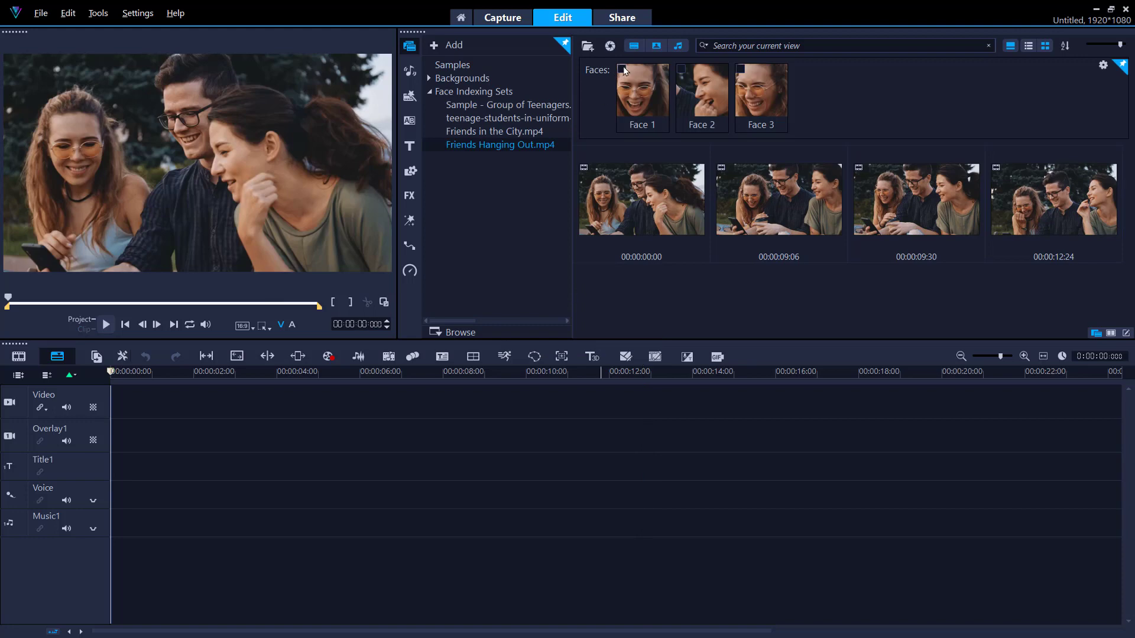
click(741, 68)
right_click(768, 111)
click(775, 127)
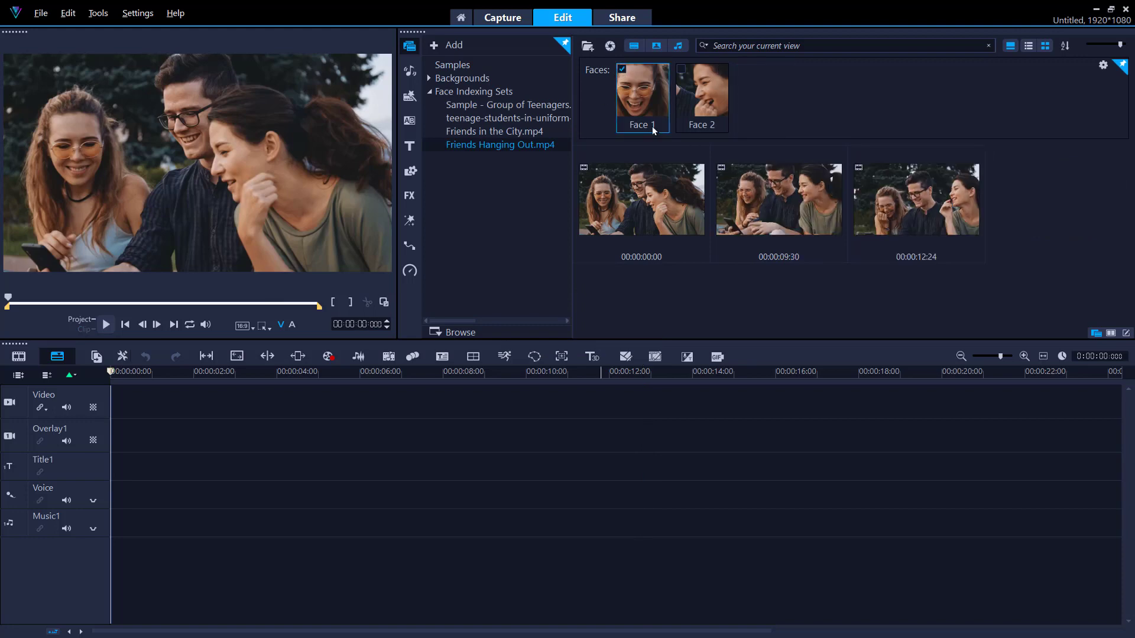